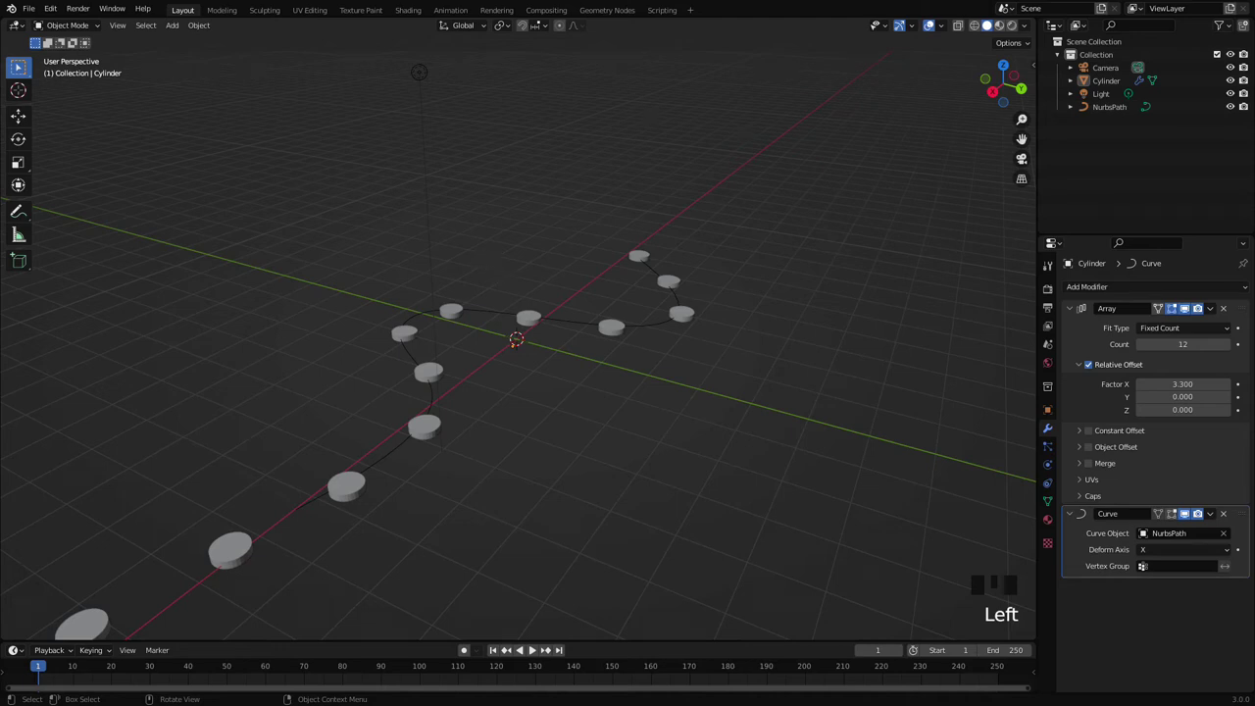
- Look over the disc array along the NurbsPath, then bring up the add-scene options beside the Scene selector
middle_click_drag(252, 372, 460, 266, "shift")
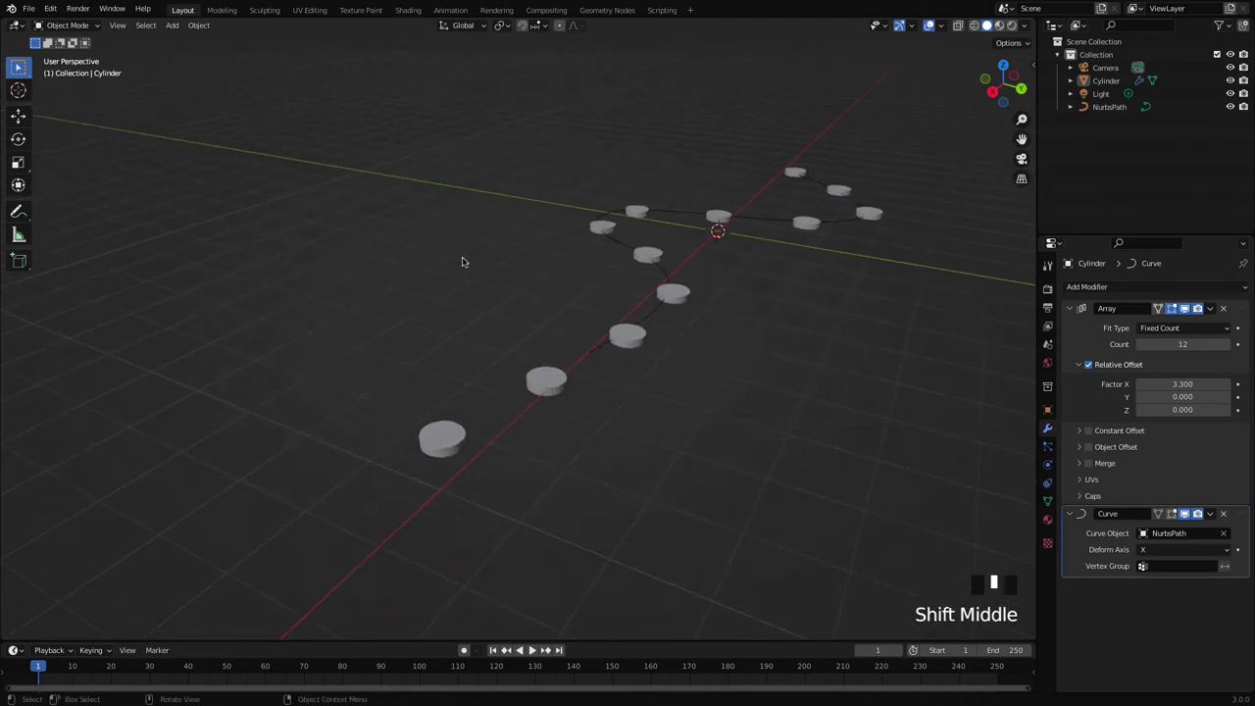
middle_click_drag(833, 304, 569, 467)
scroll(610, 306, "down", 2)
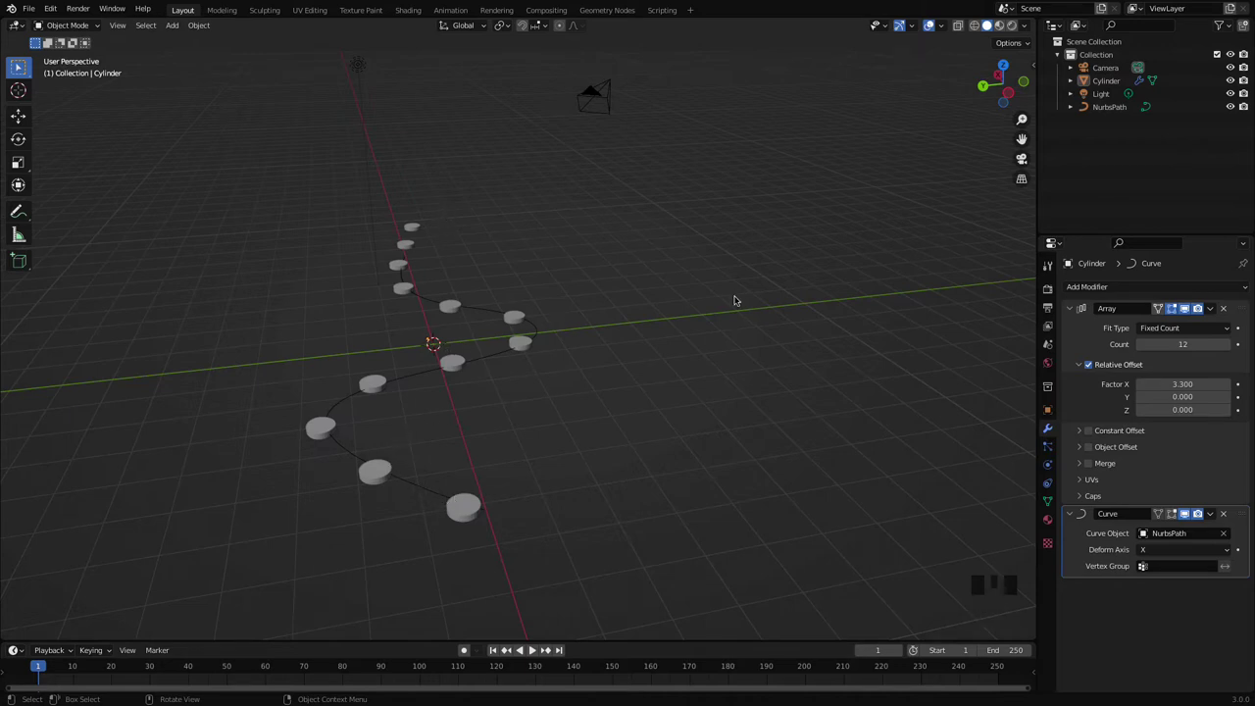
mouse_move(733, 303)
middle_mouse_down()
mouse_move(589, 325)
mouse_move(670, 286)
mouse_move(725, 293)
middle_mouse_up()
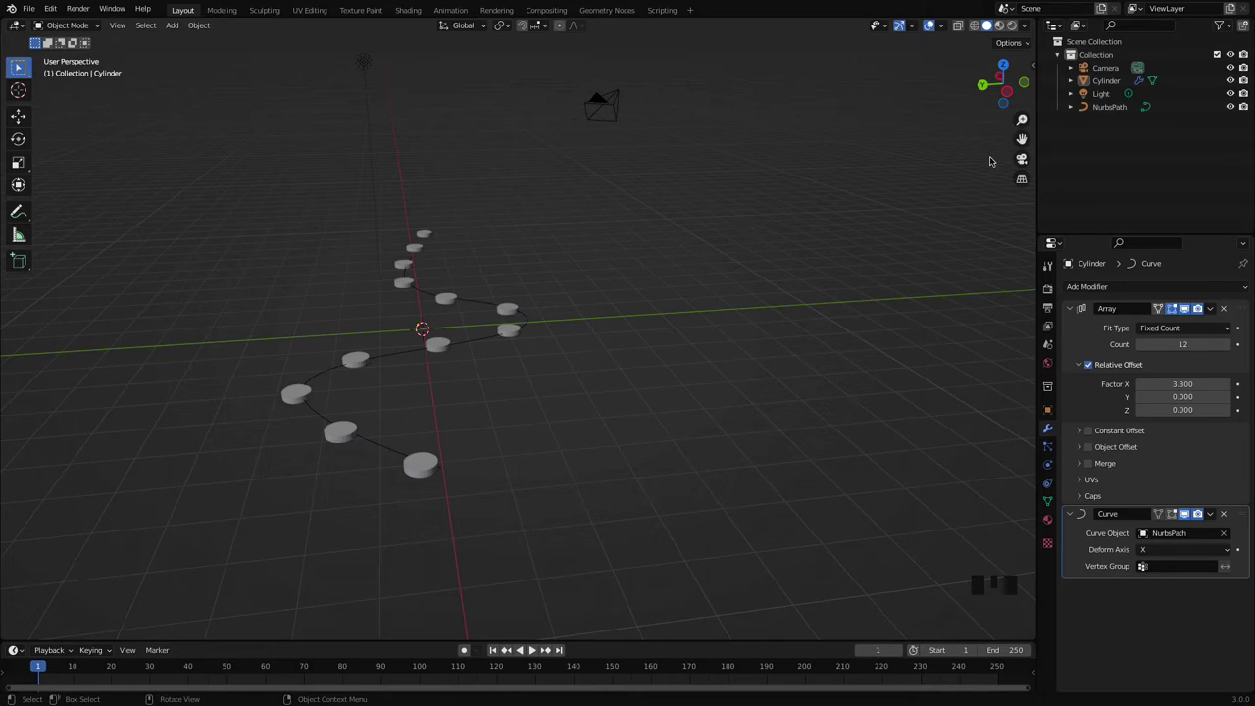
left_click(1007, 9)
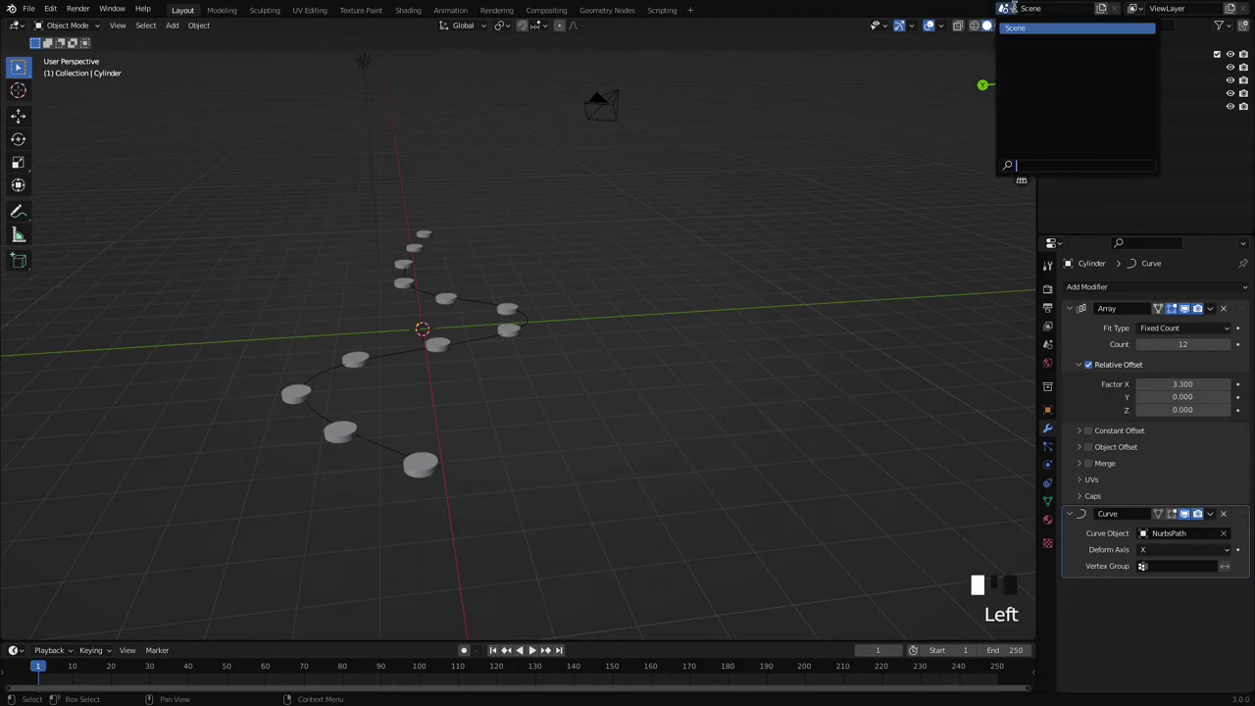
left_click(1101, 9)
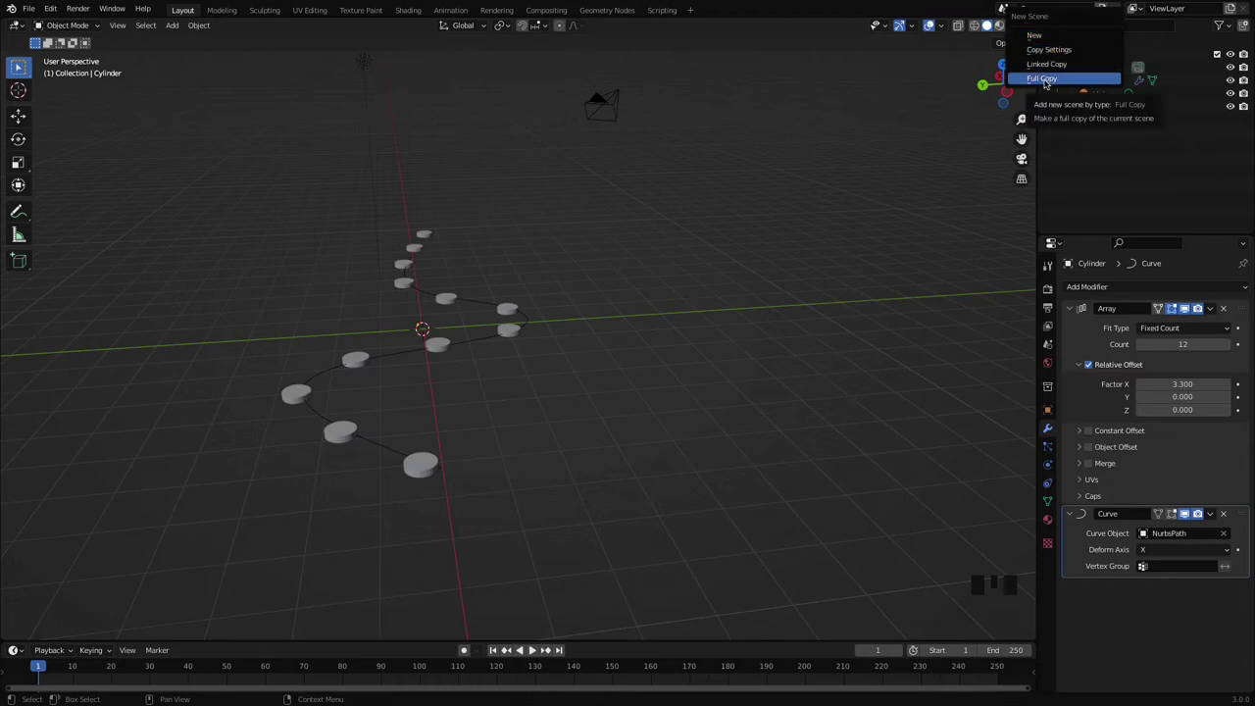
- Create the empty Scene.001 and add a mesh circle at its origin
left_click(1038, 35)
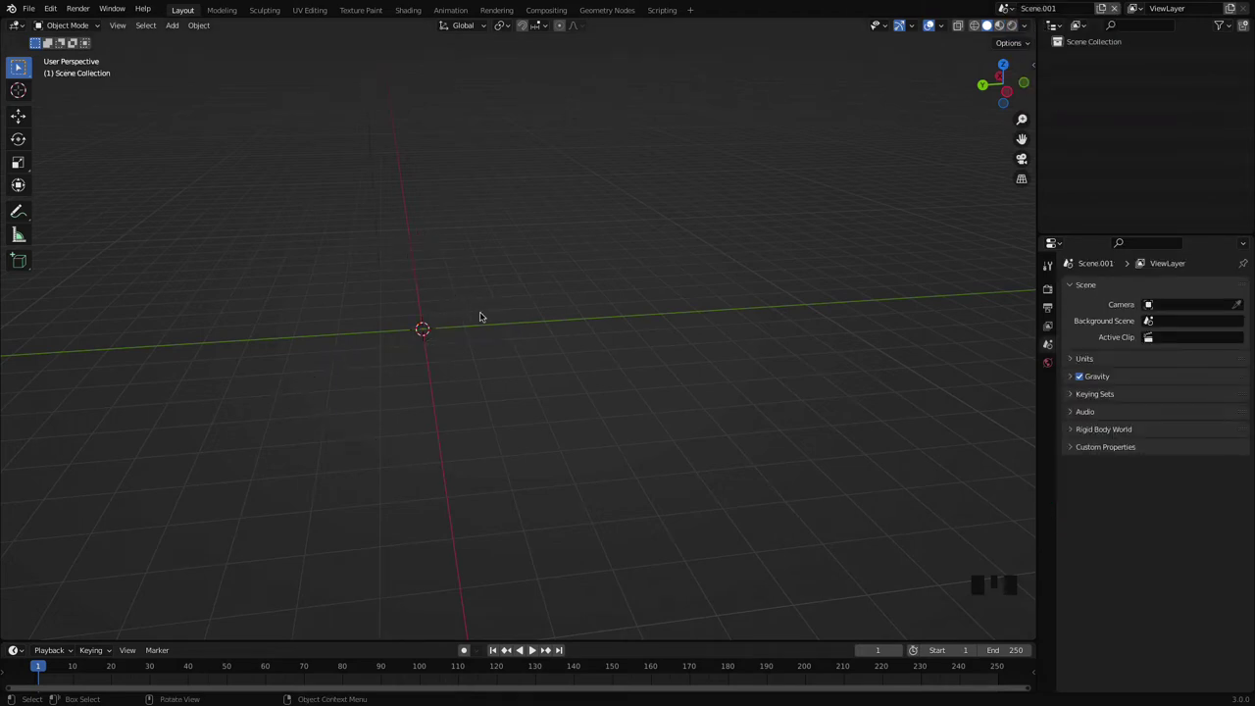
middle_click_drag(481, 316, 550, 356, "shift")
key("shift+a")
mouse_move(511, 362)
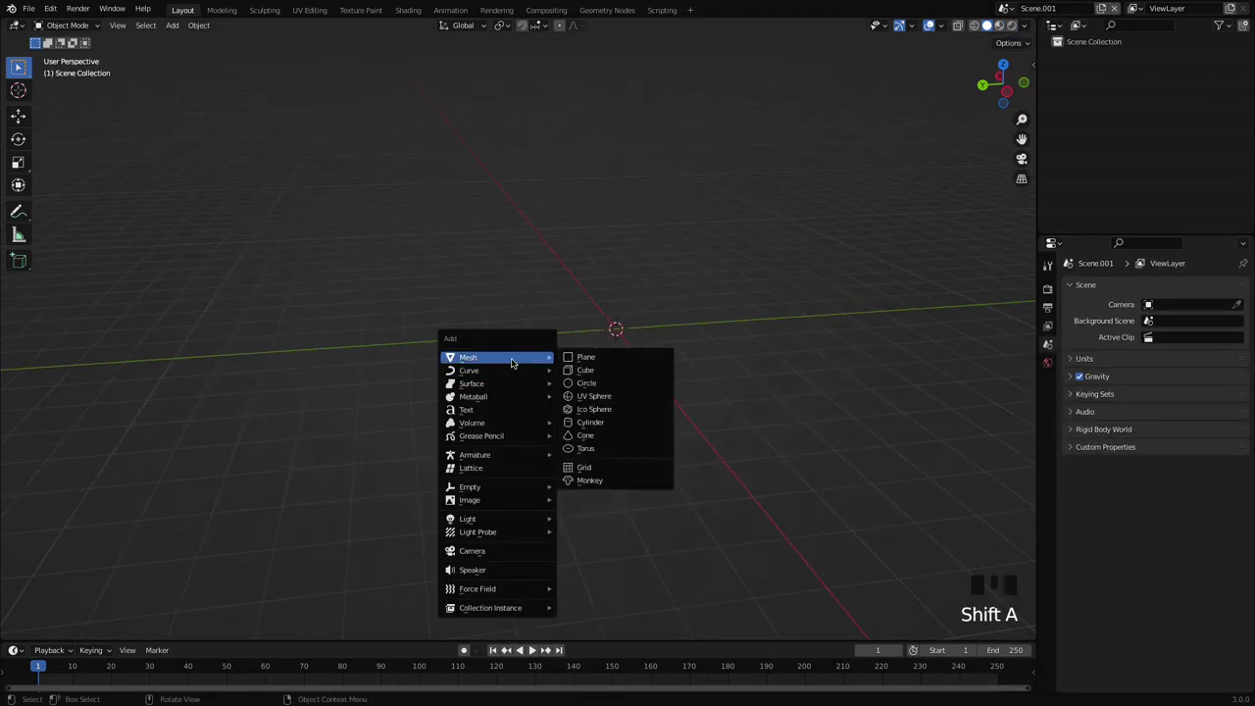
left_click(607, 383)
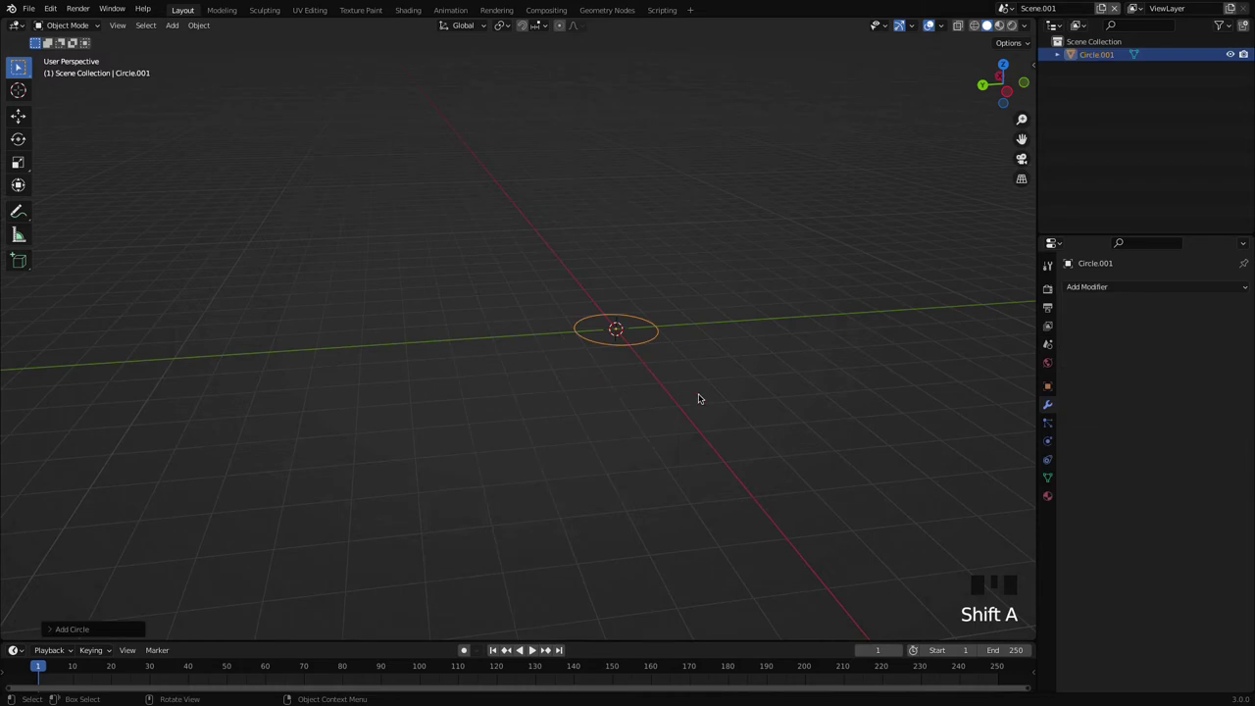
- Fill the circle with a face and extrude it upward into a solid disc
key("Tab")
scroll(695, 338, "up", 4)
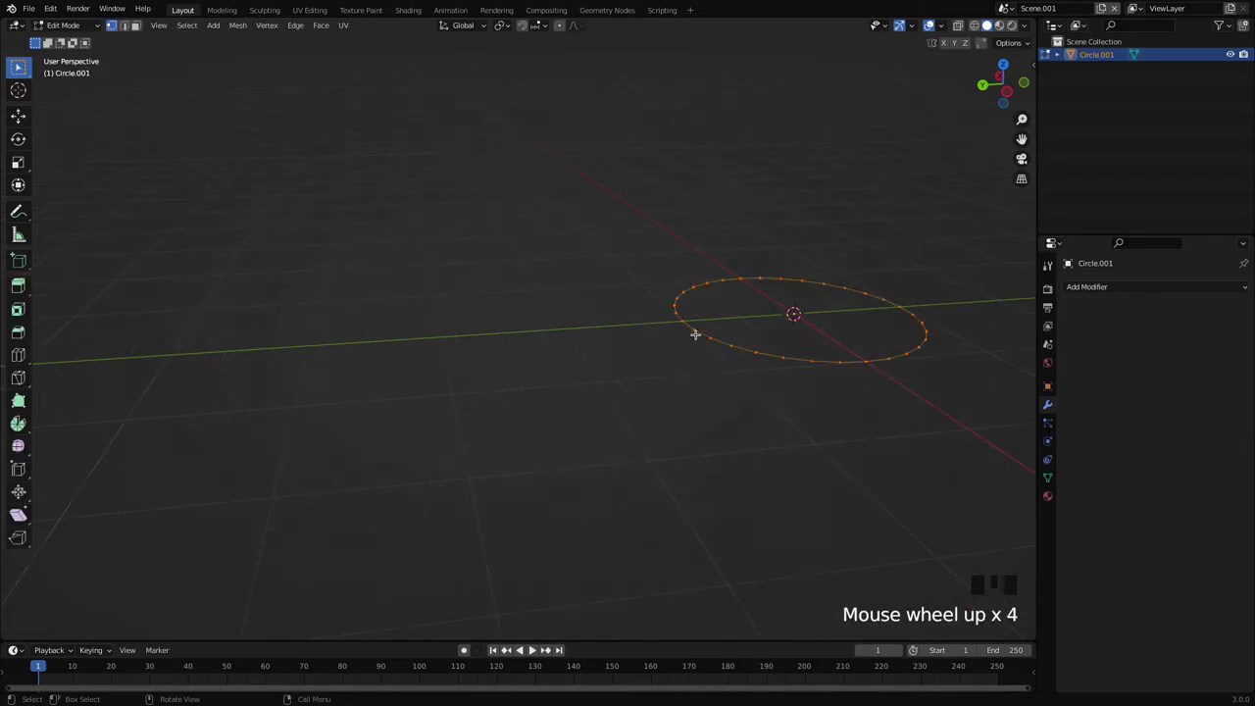
middle_click_drag(510, 460, 631, 454, "shift")
key("f")
key("e")
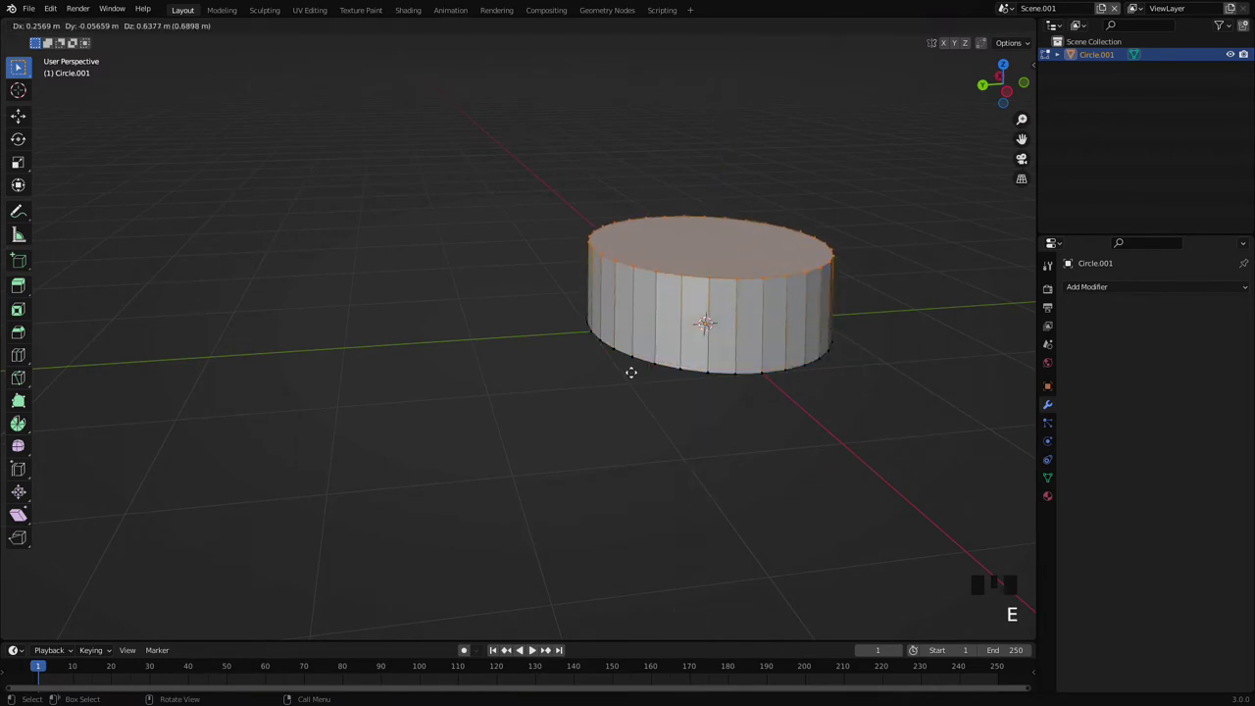
left_click(632, 404)
key("Tab")
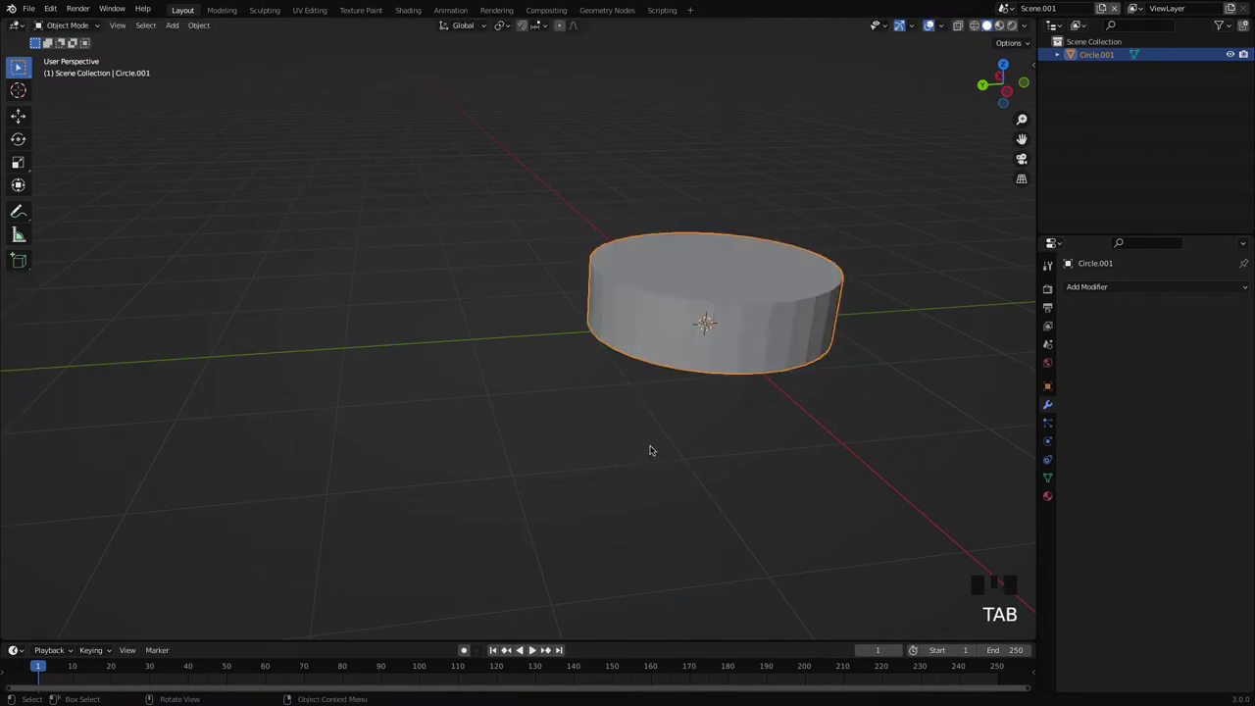
- Deselect the disc and frame it centred in top orthographic view
left_click(725, 412)
middle_click_drag(896, 324, 549, 372, "shift")
scroll(552, 315, "up", 2)
key("grave")
middle_click_drag(392, 224, 319, 331, "shift")
scroll(757, 363, "up", 4)
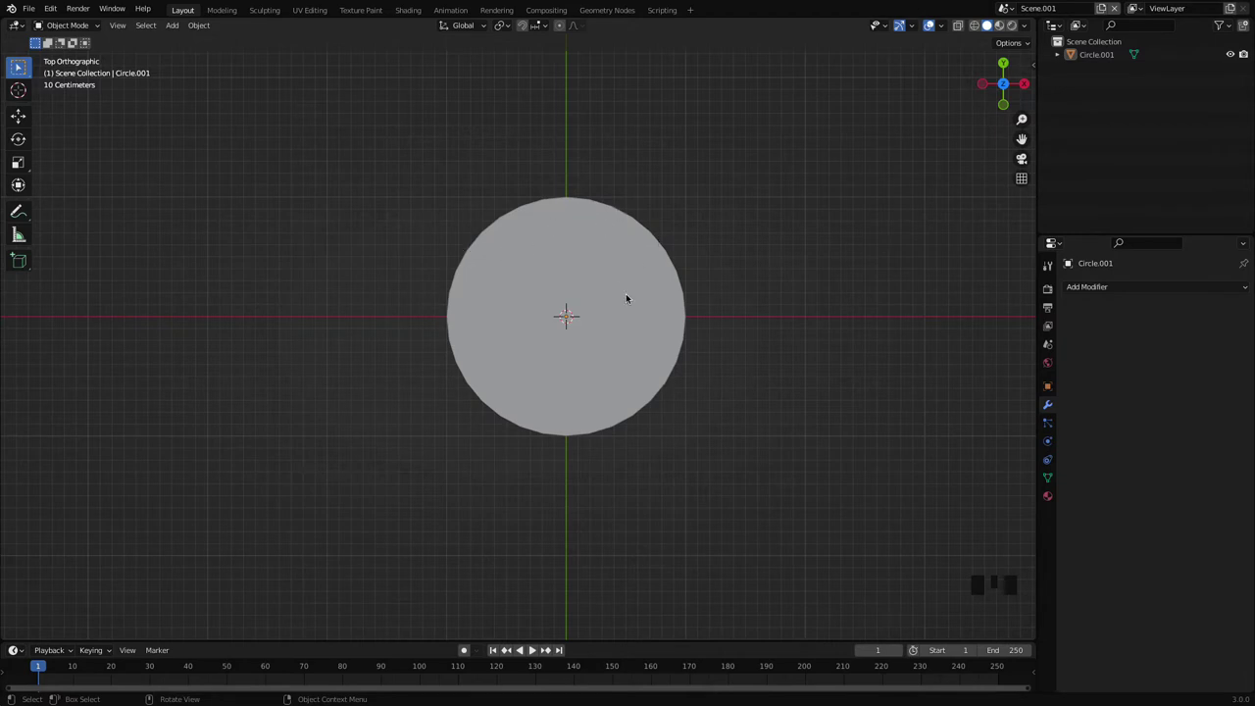
left_click(52, 10)
left_click(72, 195)
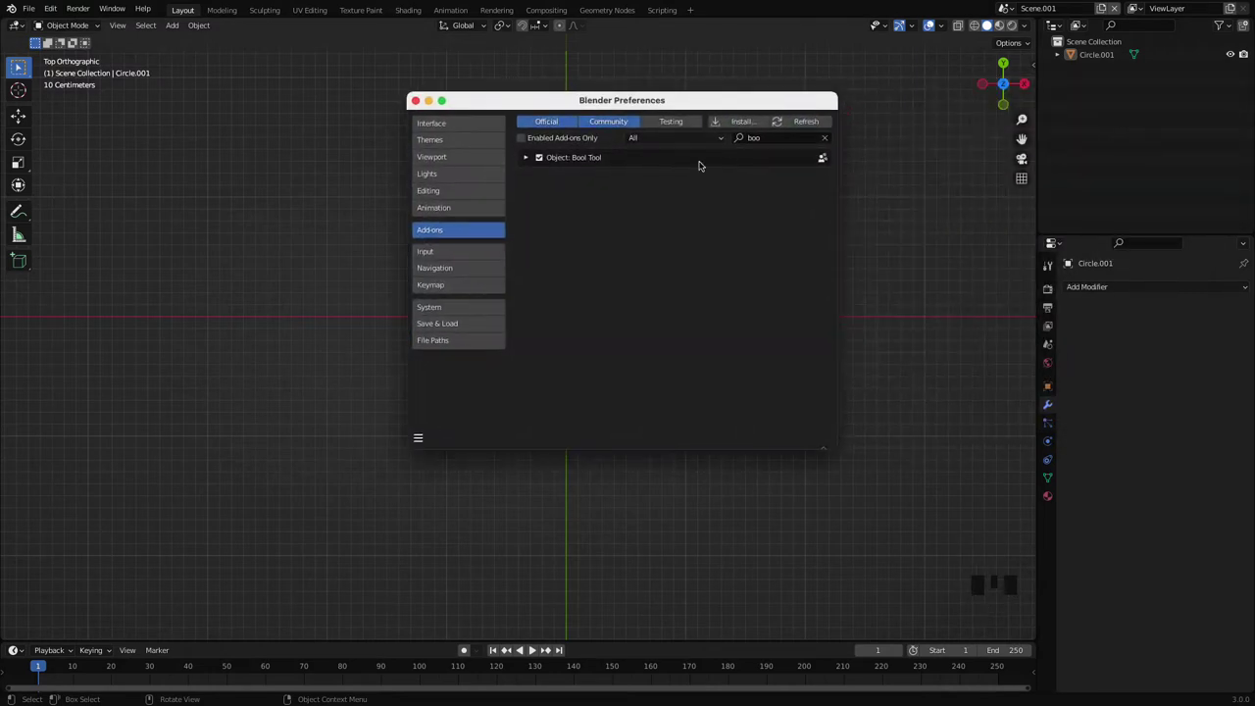
left_click(764, 137)
type("cu")
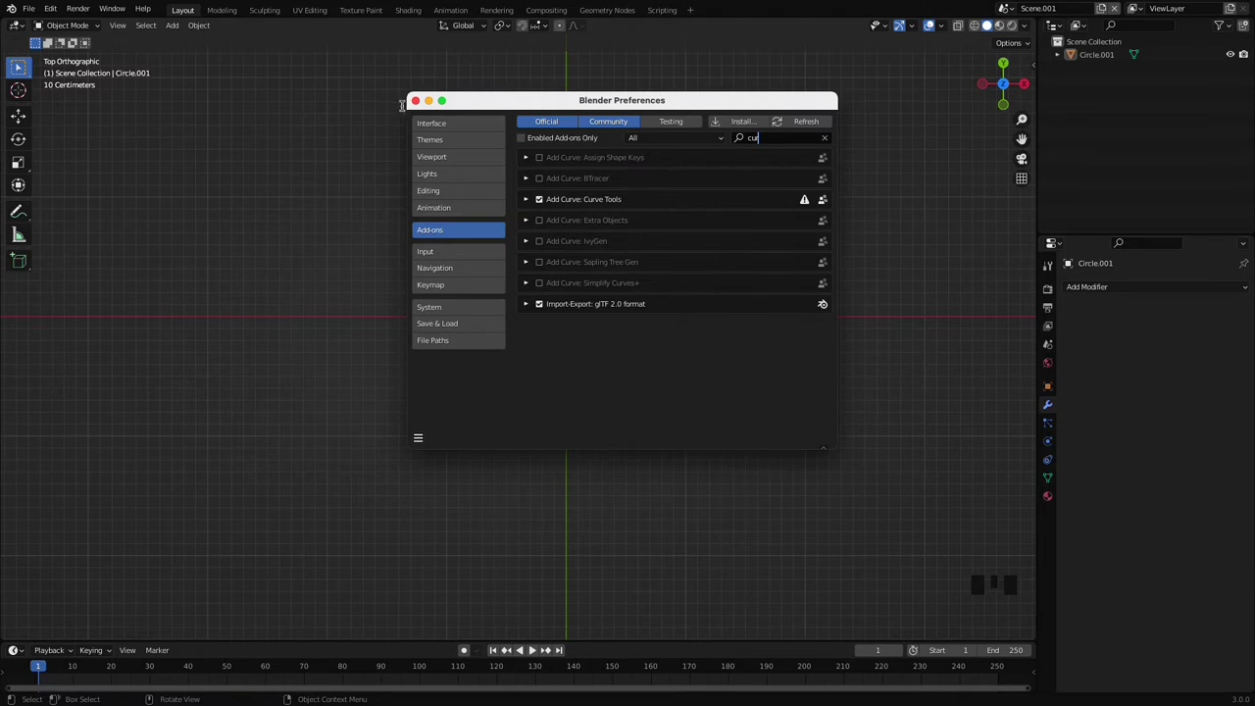
left_click(416, 101)
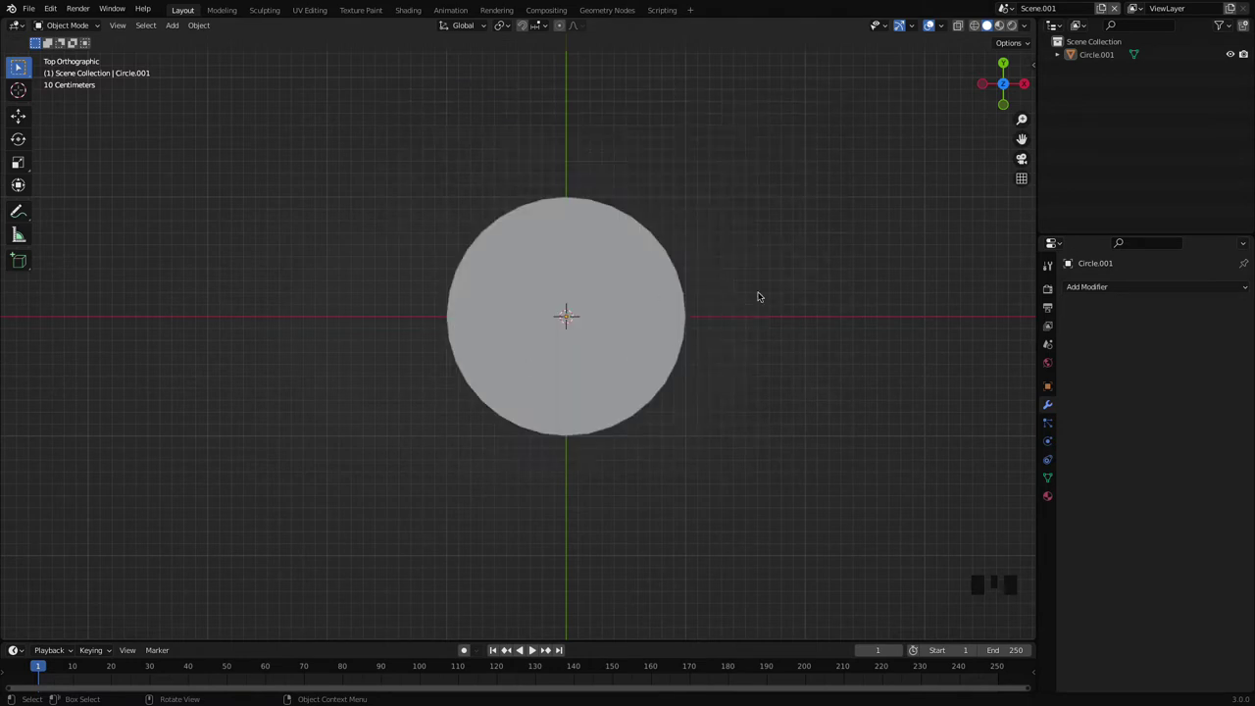
- Add a UV sphere at the origin of the coin scene
mouse_move(758, 296)
middle_mouse_down()
mouse_move(795, 190)
mouse_move(745, 285)
middle_mouse_up()
scroll(735, 315, "down", 2)
key("shift+a")
mouse_move(534, 307)
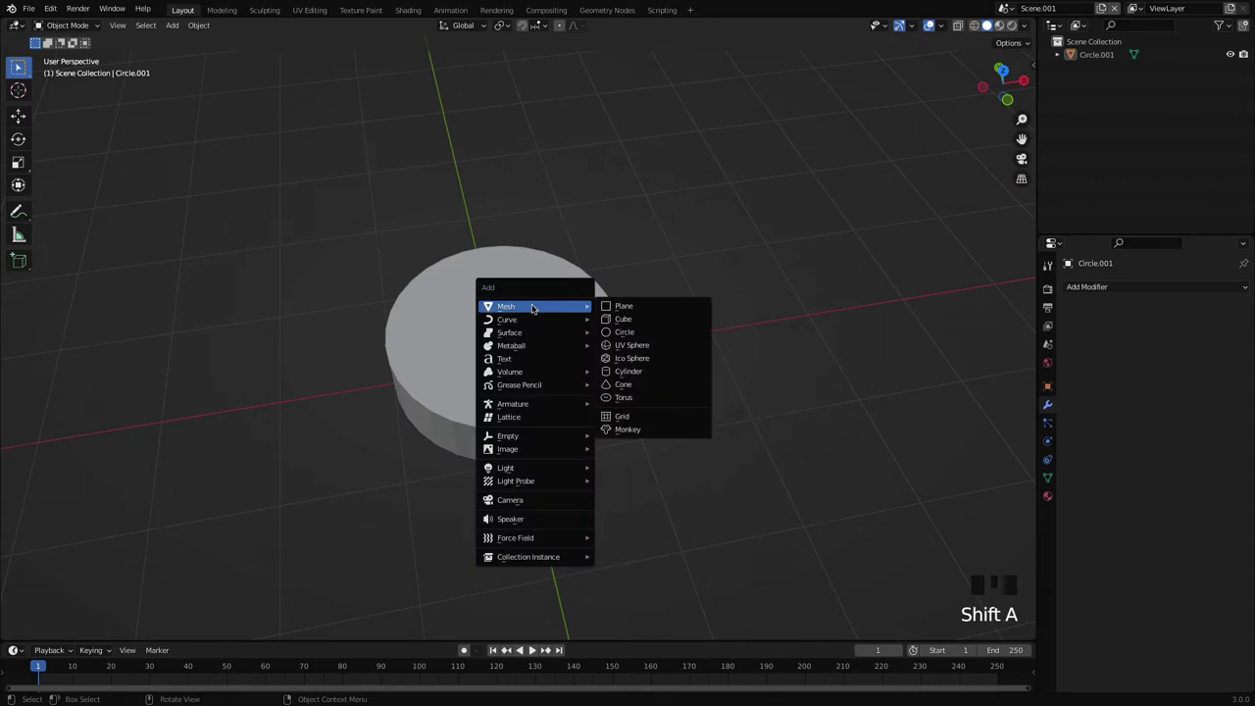
left_click(654, 346)
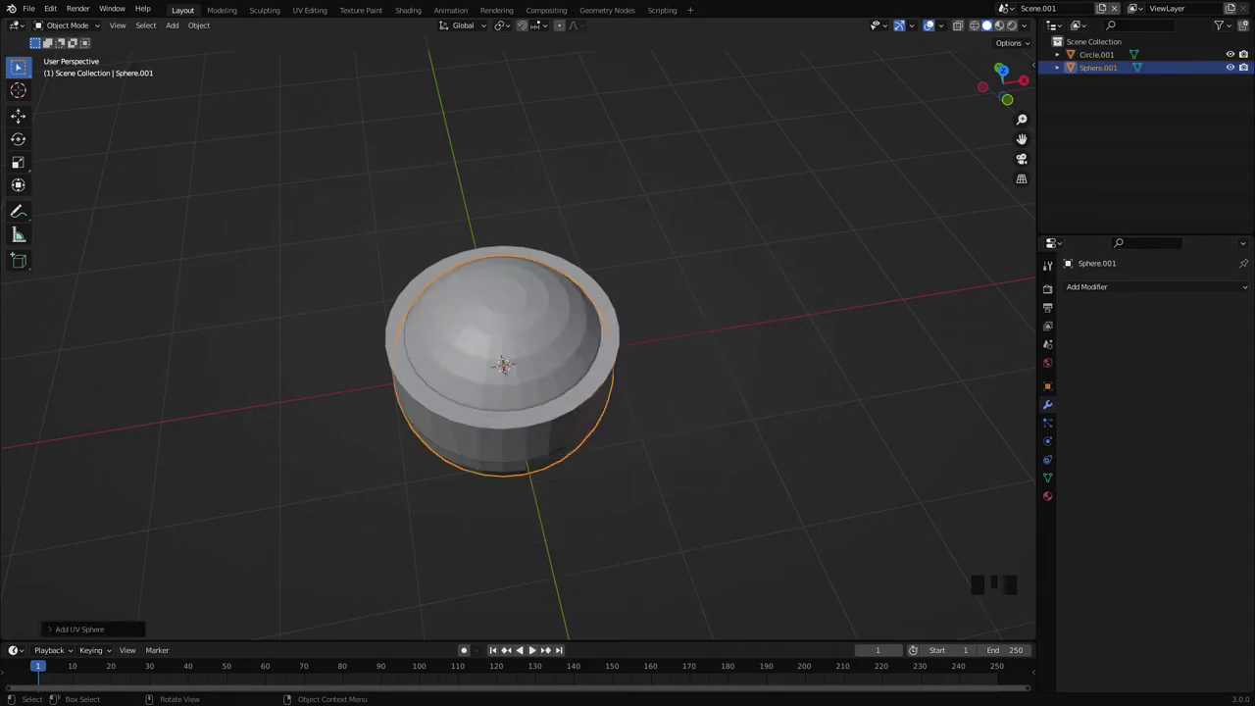
- In Edit Mode, shrink the sphere, raise it along Z, and halve it again (s .5)
key("Tab")
key("a")
key("s")
left_click(533, 435)
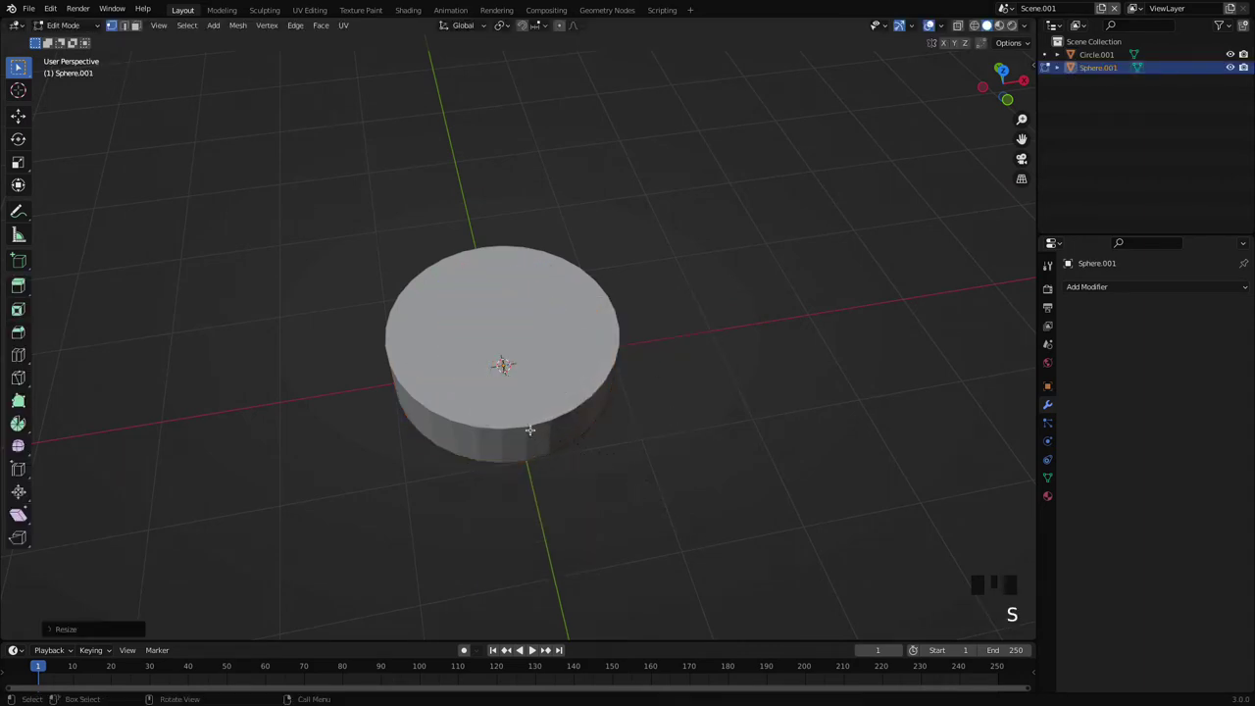
key("g")
key("z")
left_click(544, 361)
type("s.5")
left_click(736, 373)
left_click(758, 359)
- Return to Object Mode in top view and select the small sphere
key("grave")
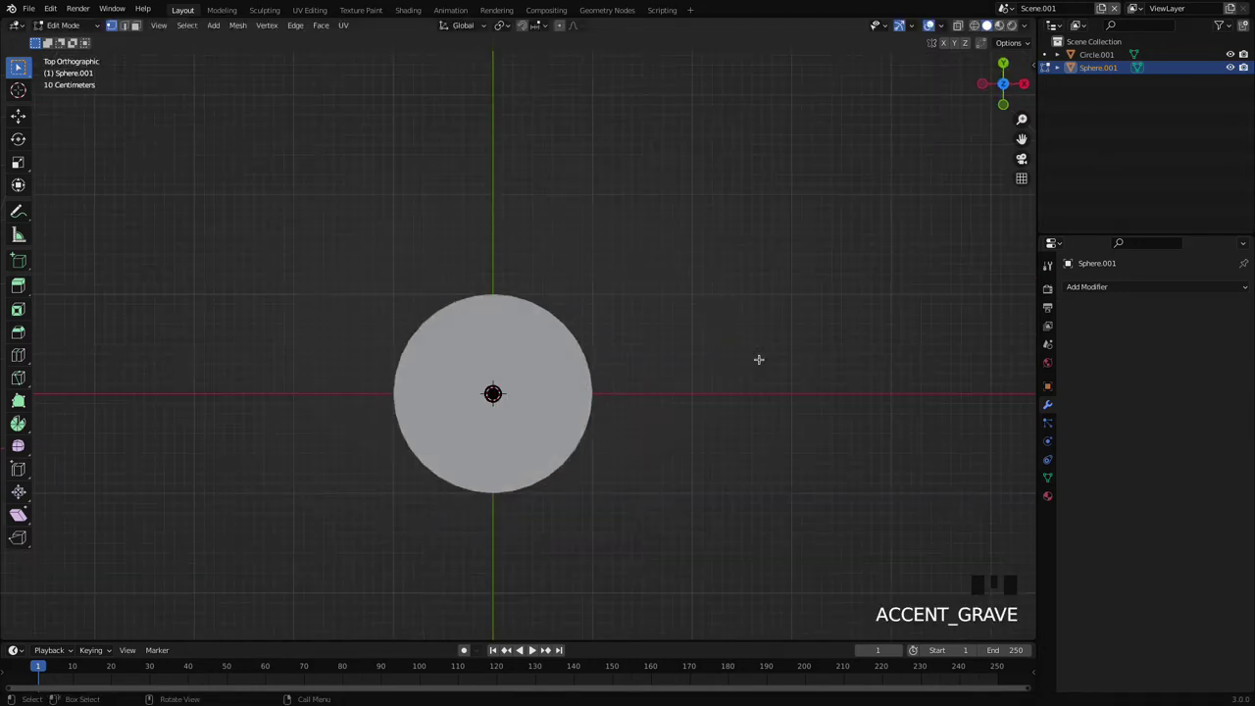
key("Tab")
scroll(621, 403, "up", 3)
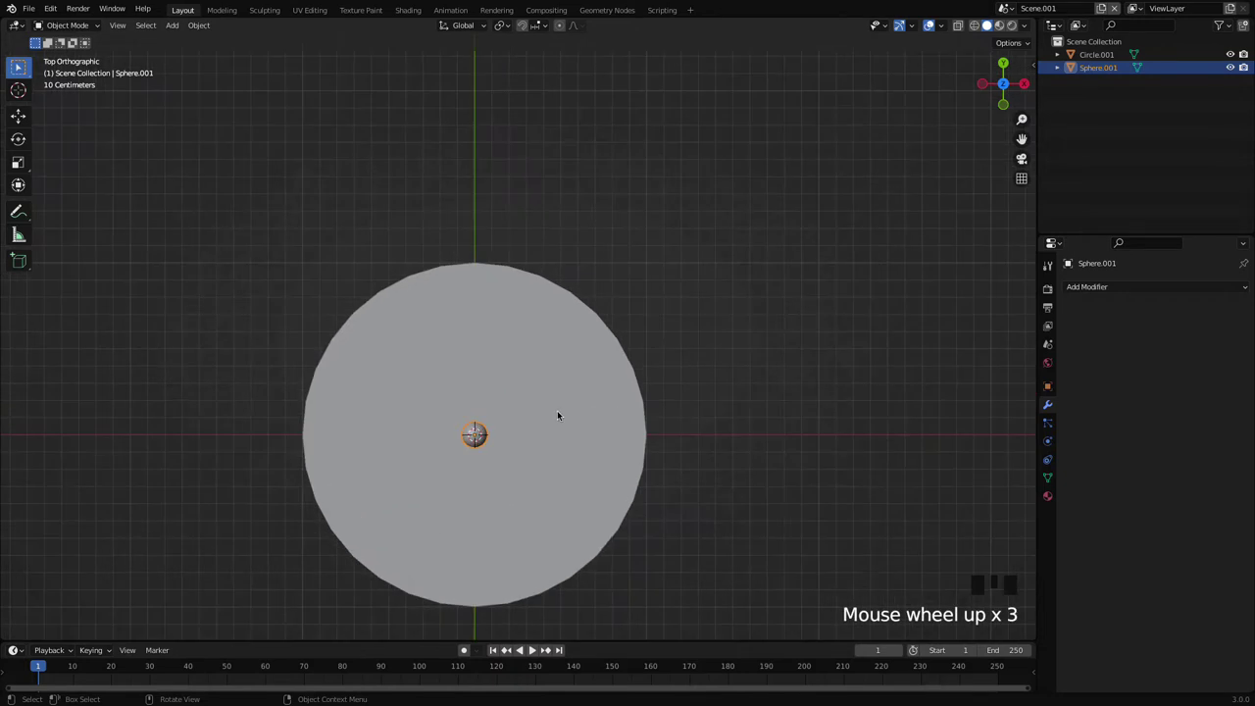
middle_click_drag(553, 417, 664, 322, "shift")
left_click(671, 314)
left_click(555, 251)
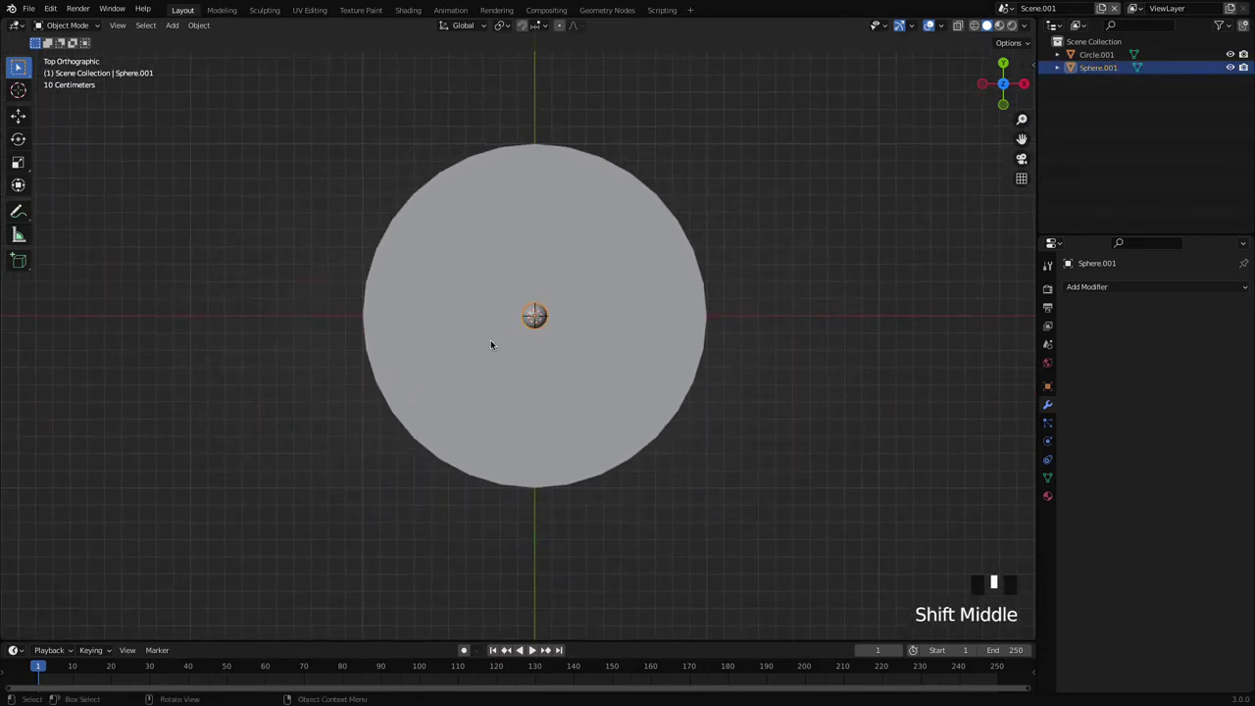
- Move the sphere onto the coin's rim and duplicate it around the edge, undoing the extra copies
key("g")
left_click(664, 167)
key("shift+d")
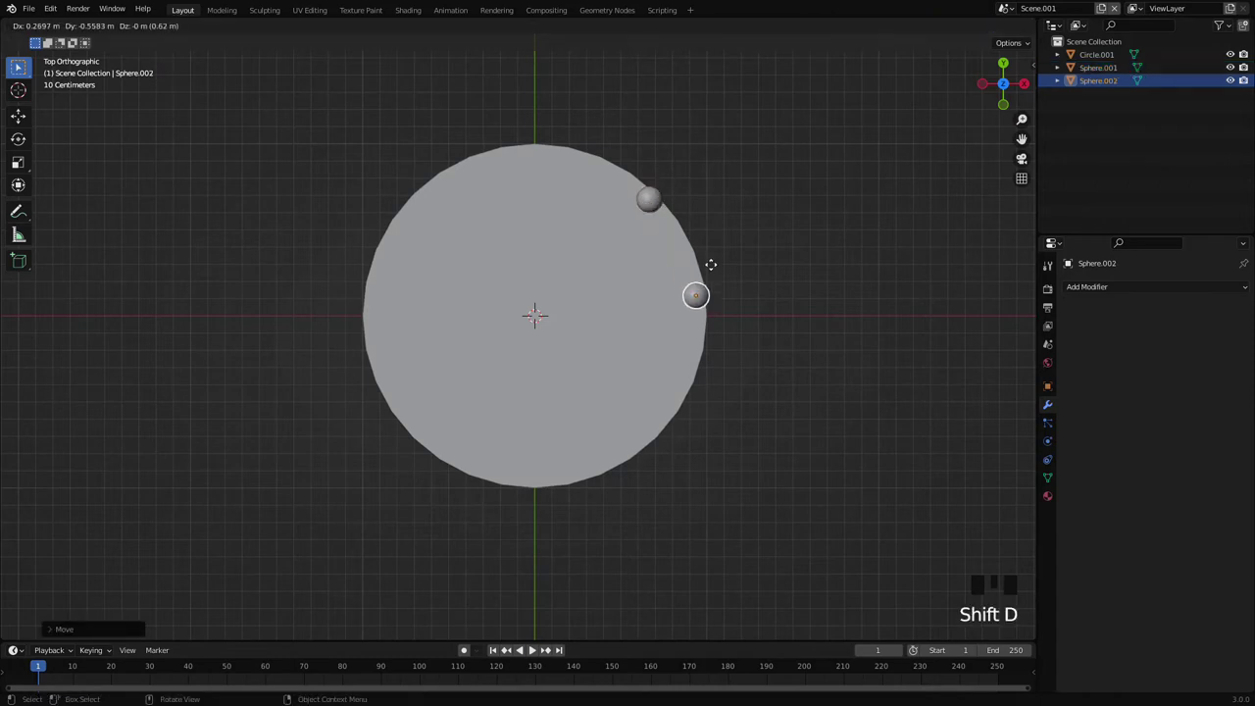
left_click(711, 264)
key("shift+d")
left_click(622, 586)
key("shift+d")
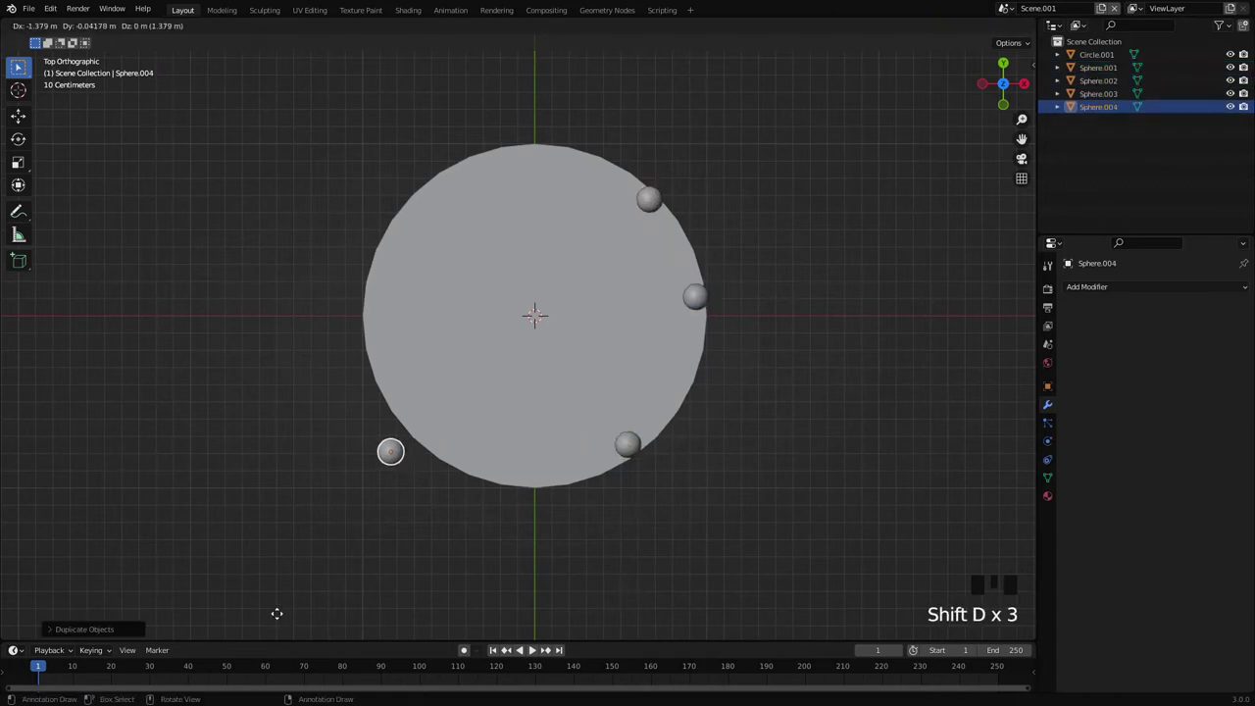
left_click(290, 595)
key("shift+d")
left_click(497, 238)
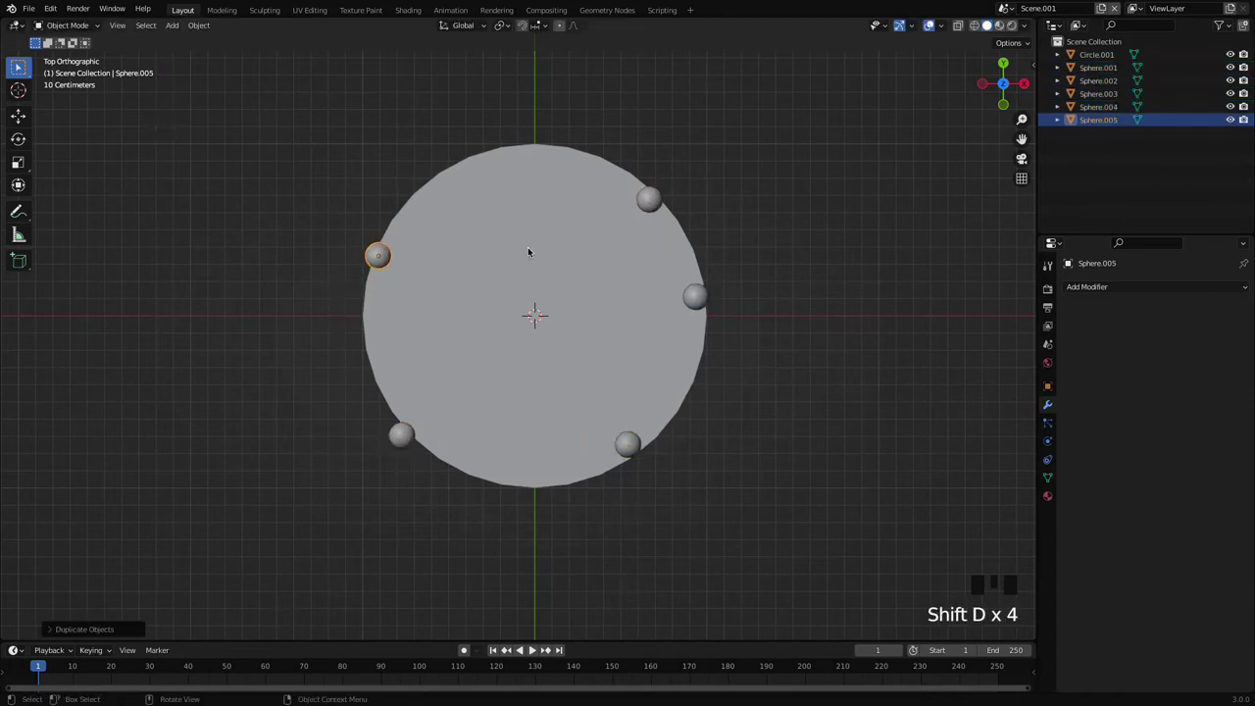
key("ctrl+z")
key("ctrl+z")
key("ctrl+z")
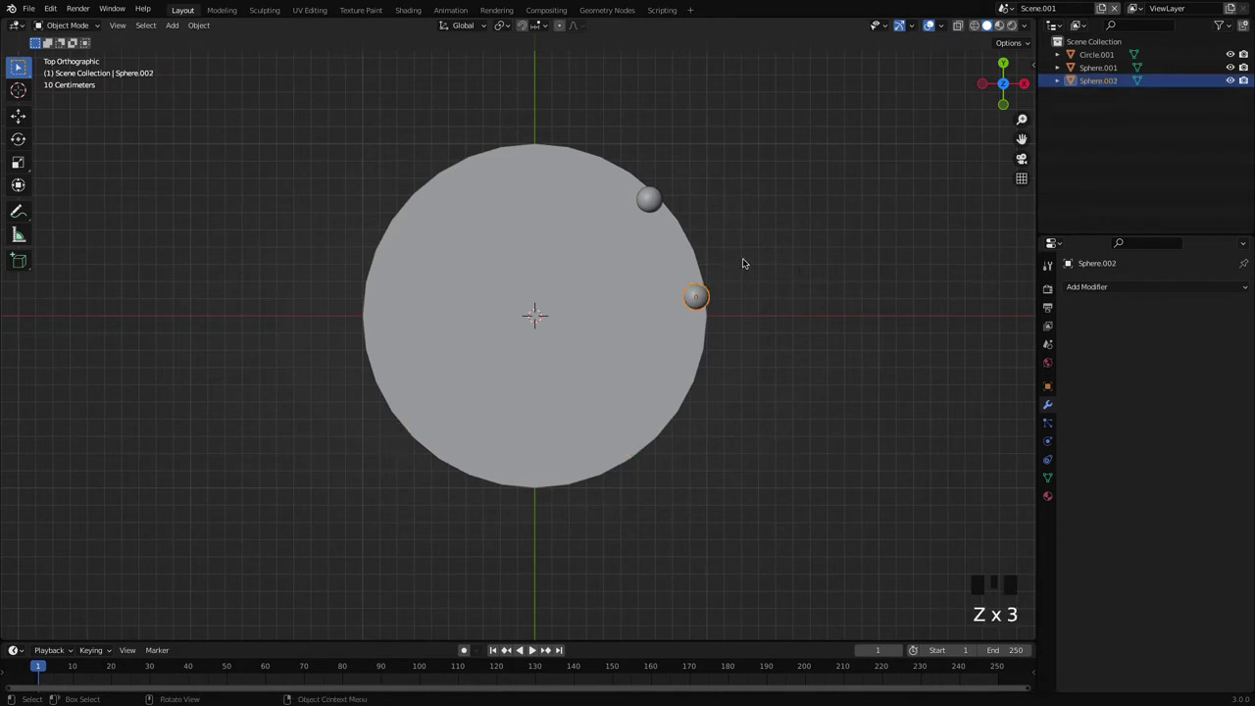
key("ctrl+z")
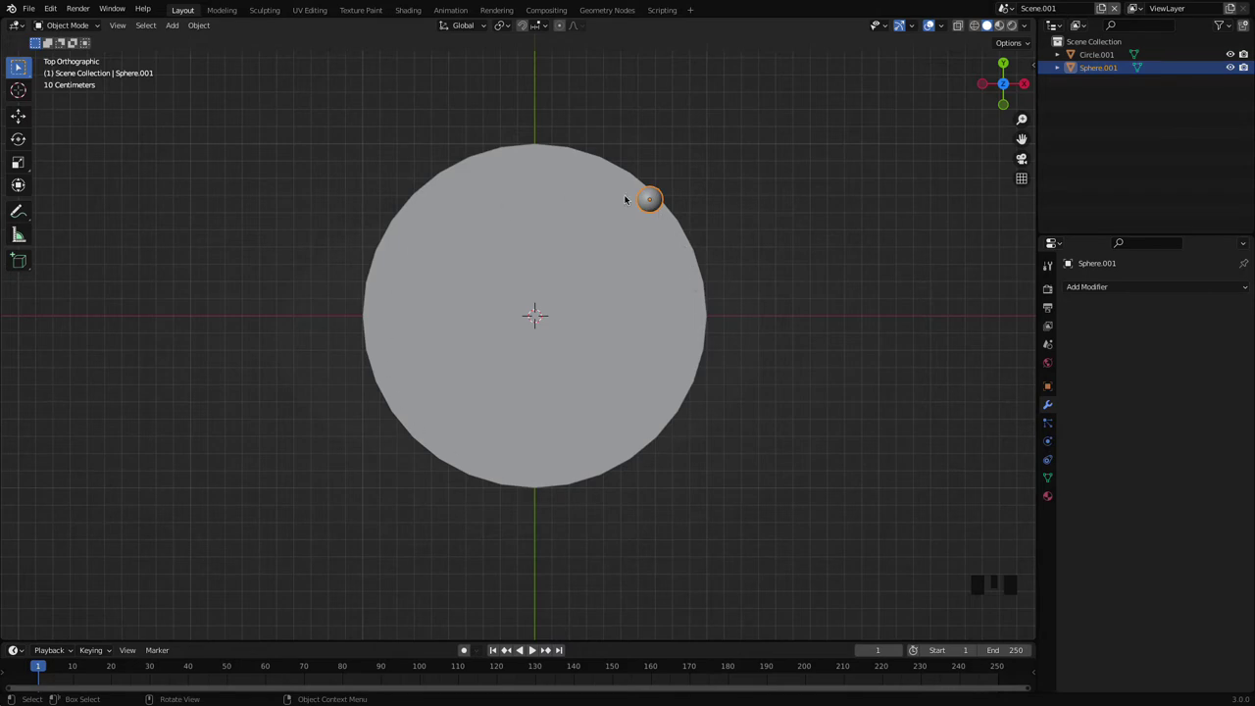
- Add a Bezier circle curve to the scene
middle_click_drag(594, 348, 742, 182)
scroll(731, 202, "down", 3, "shift")
scroll(742, 183, "down", 2)
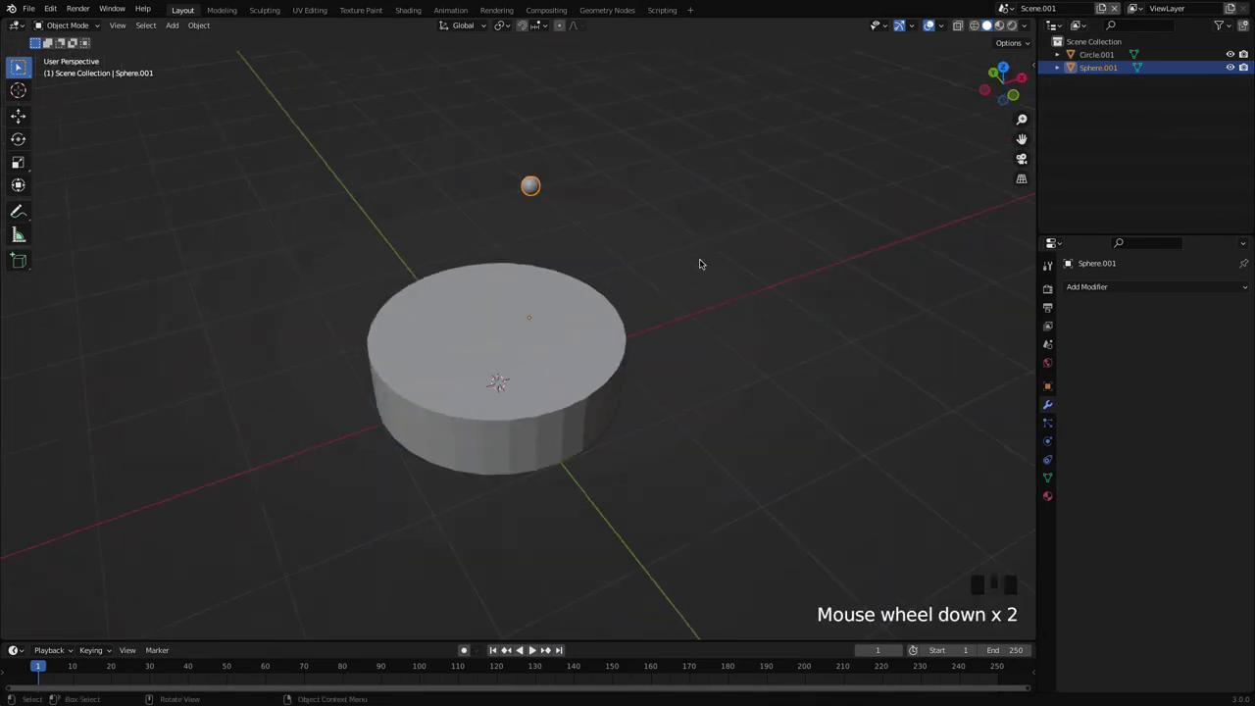
left_click(632, 221)
key("shift+a")
mouse_move(508, 361)
mouse_move(482, 377)
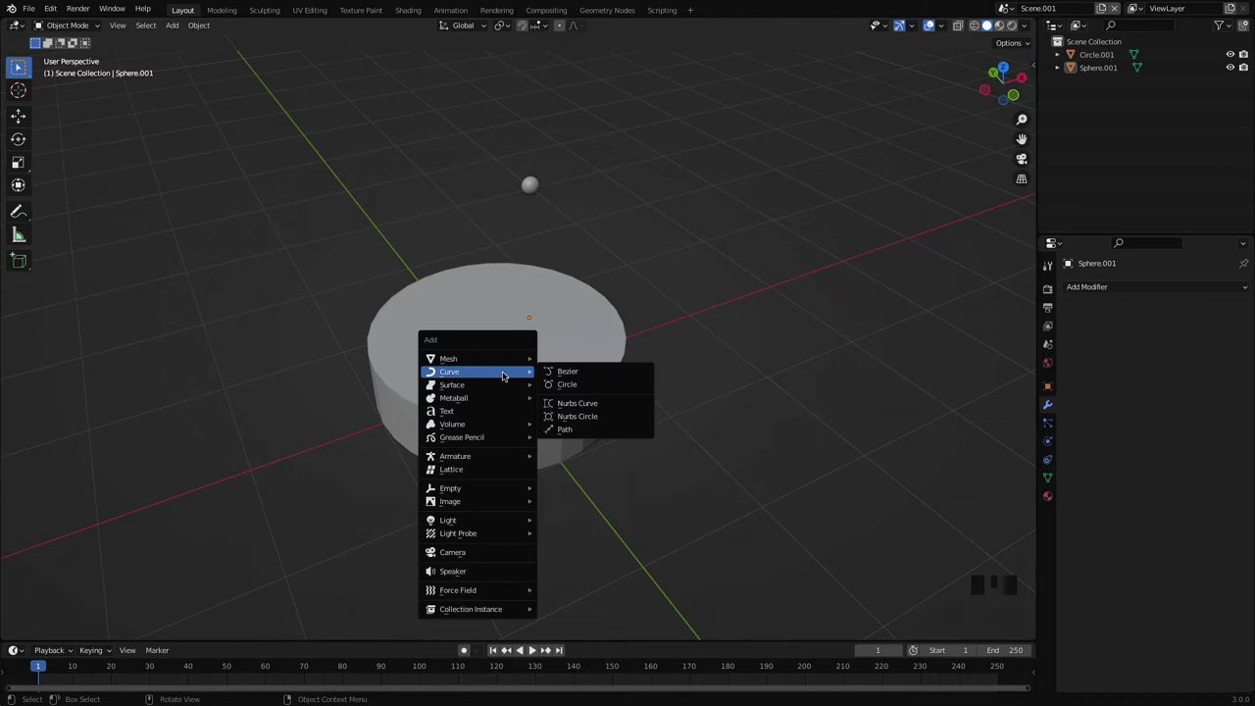
left_click(586, 385)
- Raise the BezierCircle along Z to ring the coin's top rim
middle_click_drag(584, 444, 602, 378)
middle_click_drag(550, 330, 565, 277)
middle_click_drag(578, 164, 580, 248)
key("g")
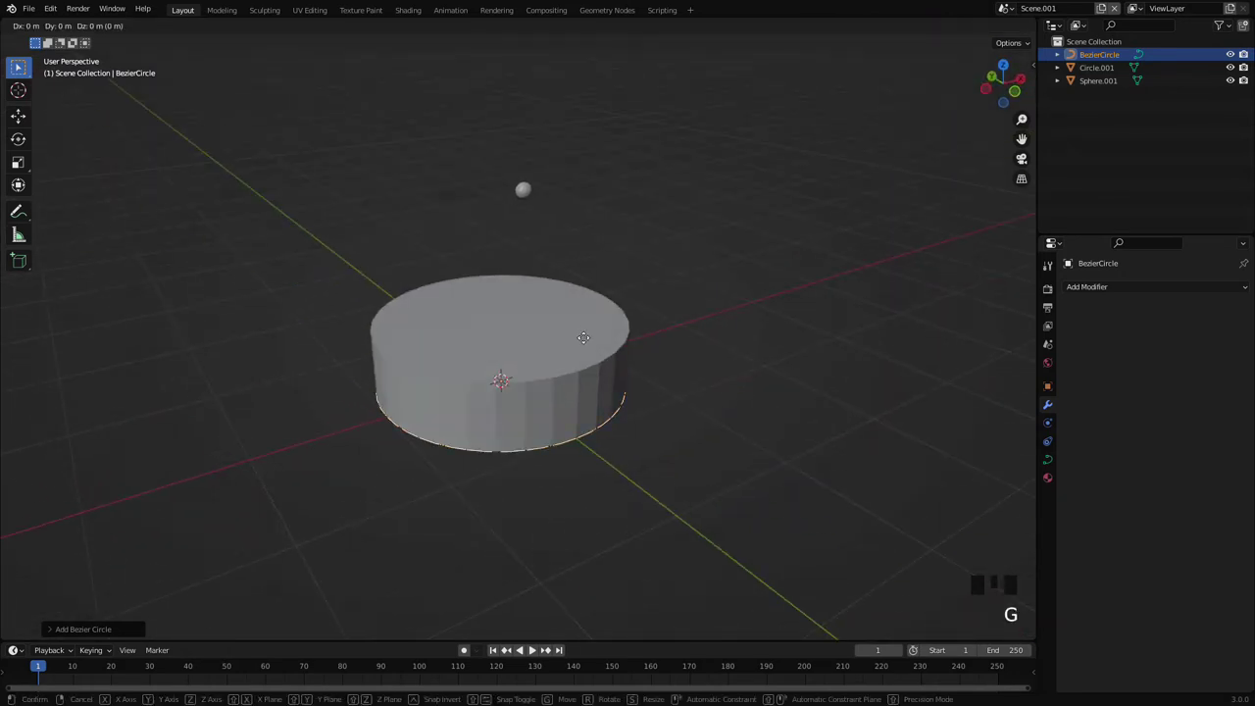
key("z")
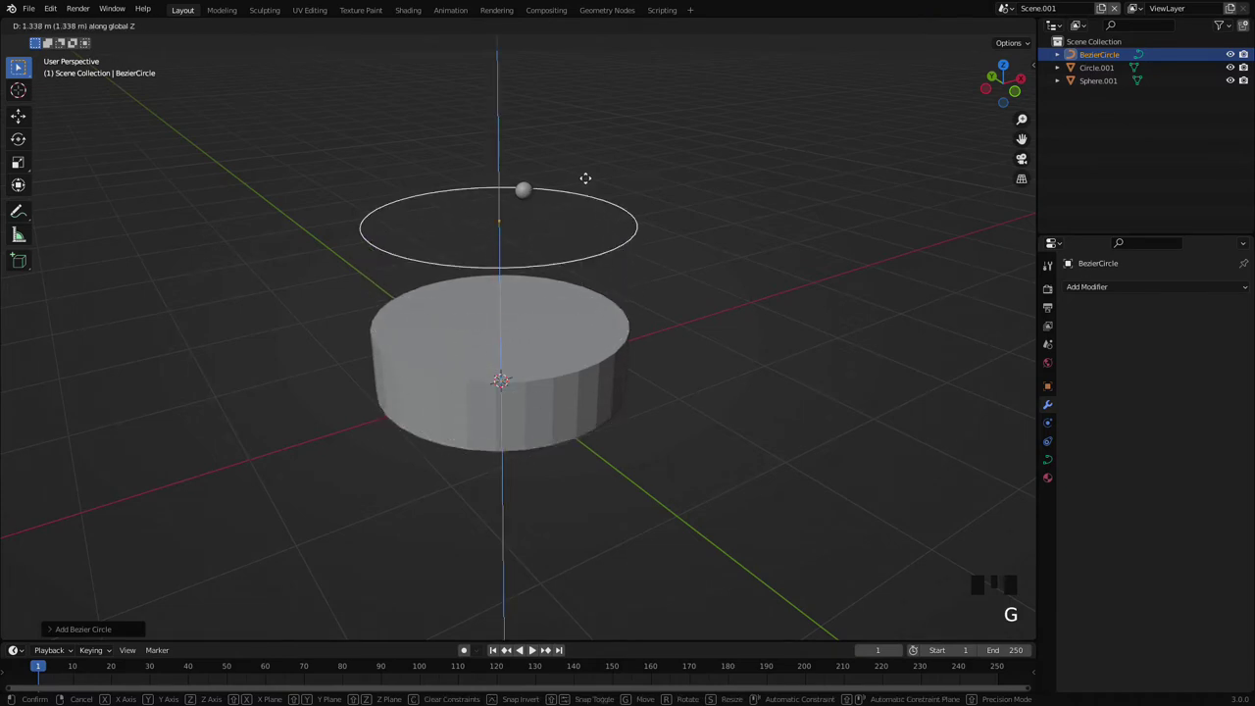
left_click(582, 258)
middle_click_drag(661, 244, 629, 238)
middle_click_drag(610, 197, 625, 233)
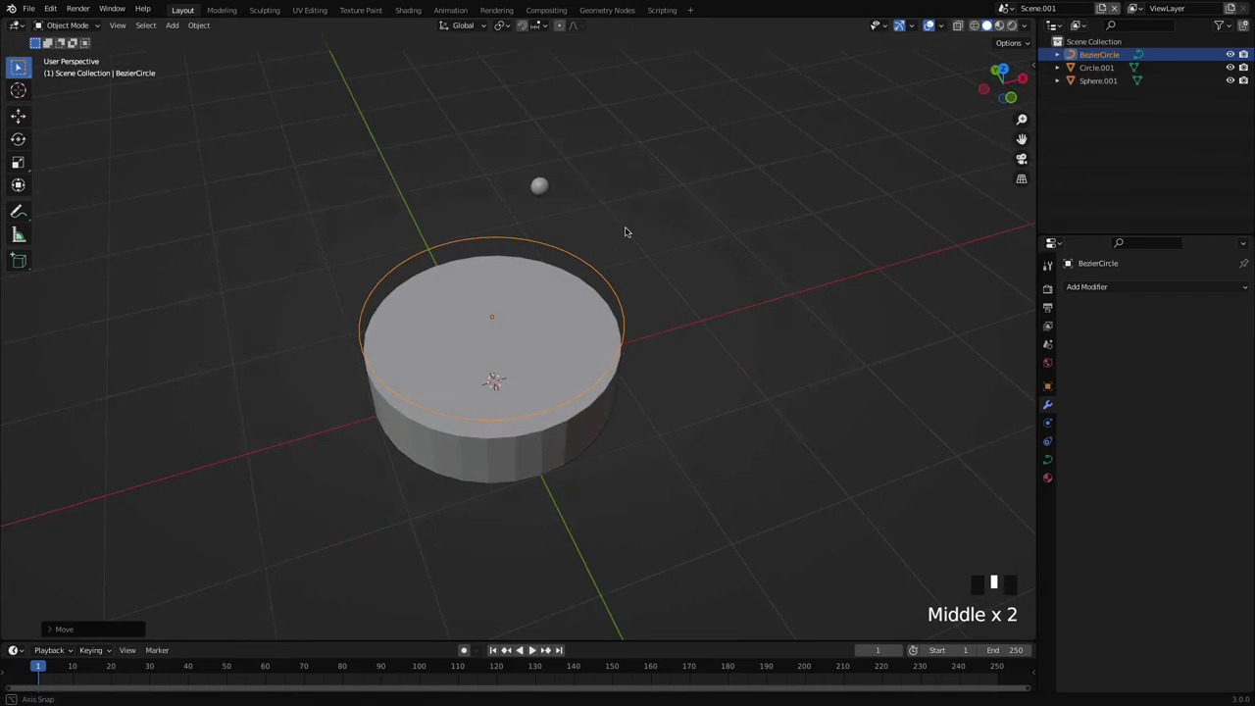
left_click(540, 190)
middle_click_drag(541, 187, 671, 135)
scroll(673, 131, "up", 2)
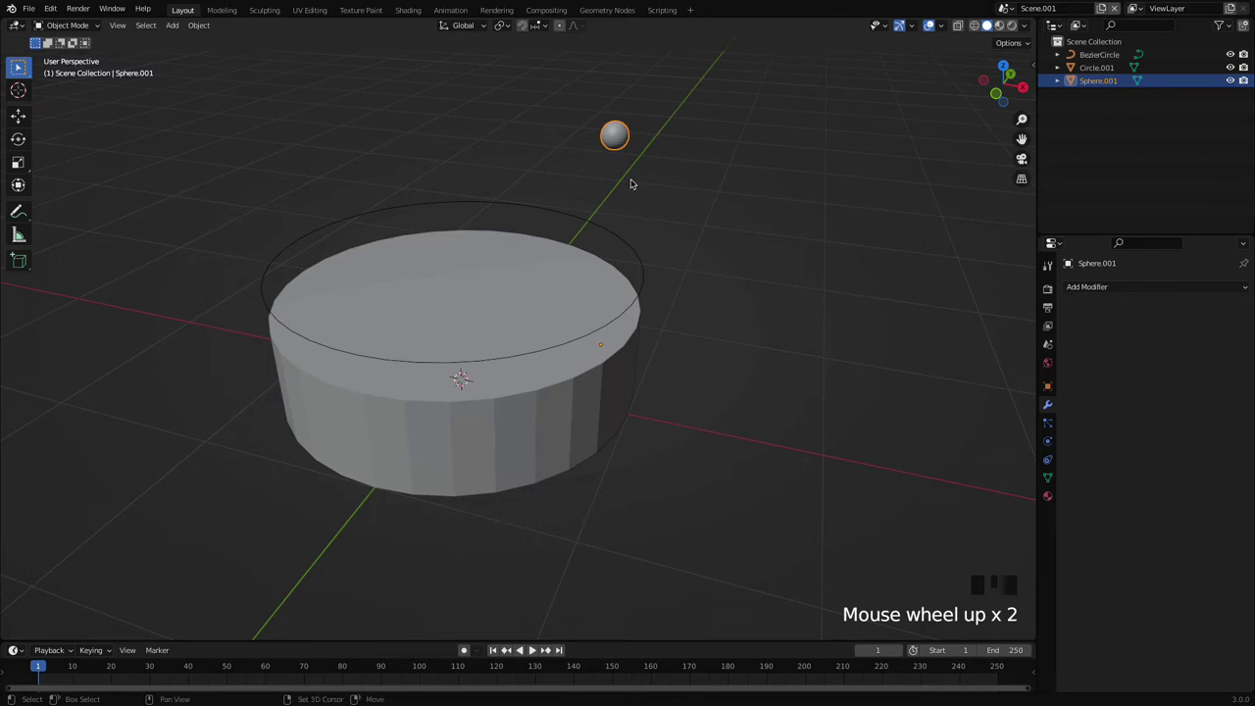
key("shift+d")
left_click(722, 187)
key("shift+d")
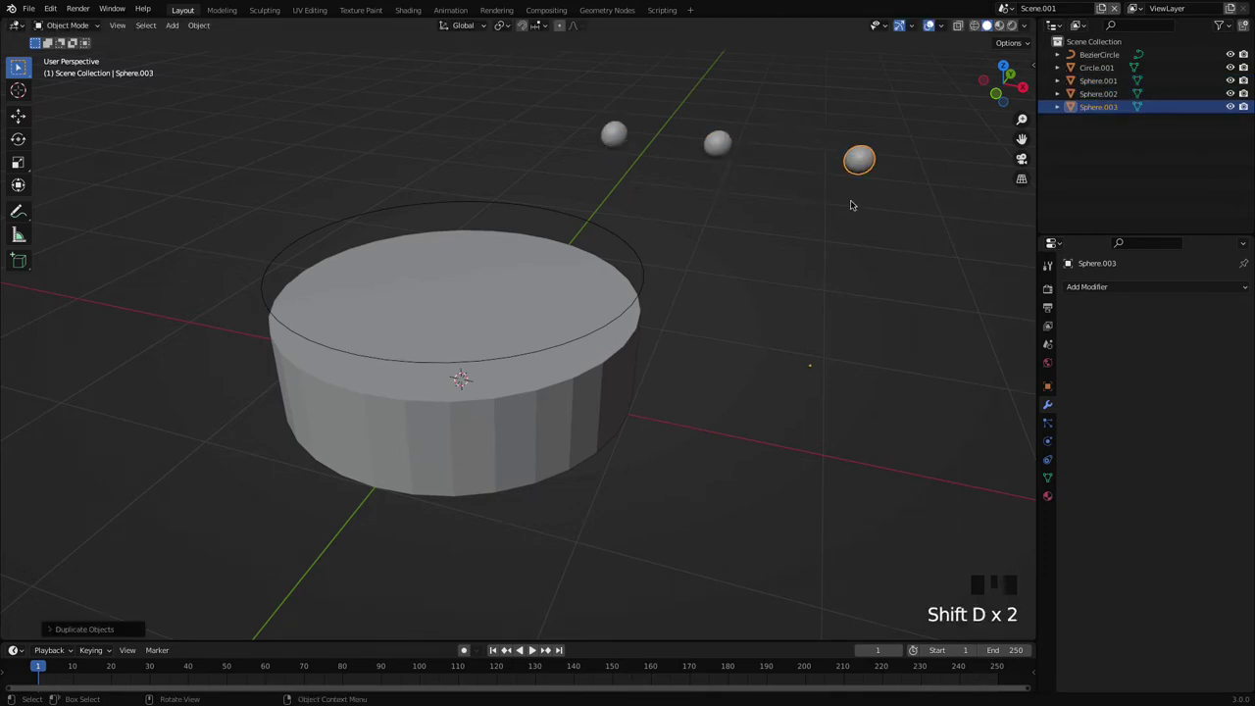
key("shift+d")
key("ctrl+z")
key("ctrl+z")
key("ctrl+z")
key("ctrl+z")
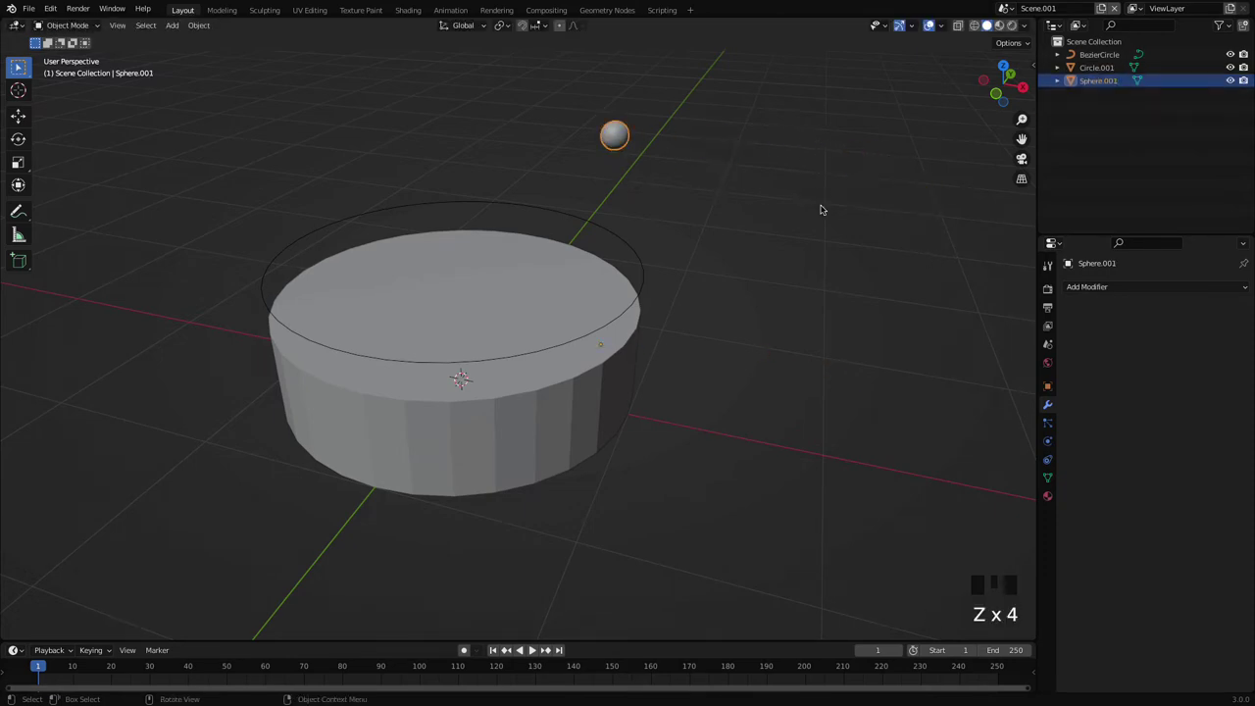
- Add an Array modifier to Sphere.001, keeping Count 2 for a side-by-side pair
key("g")
left_click(798, 171)
key("ctrl+z")
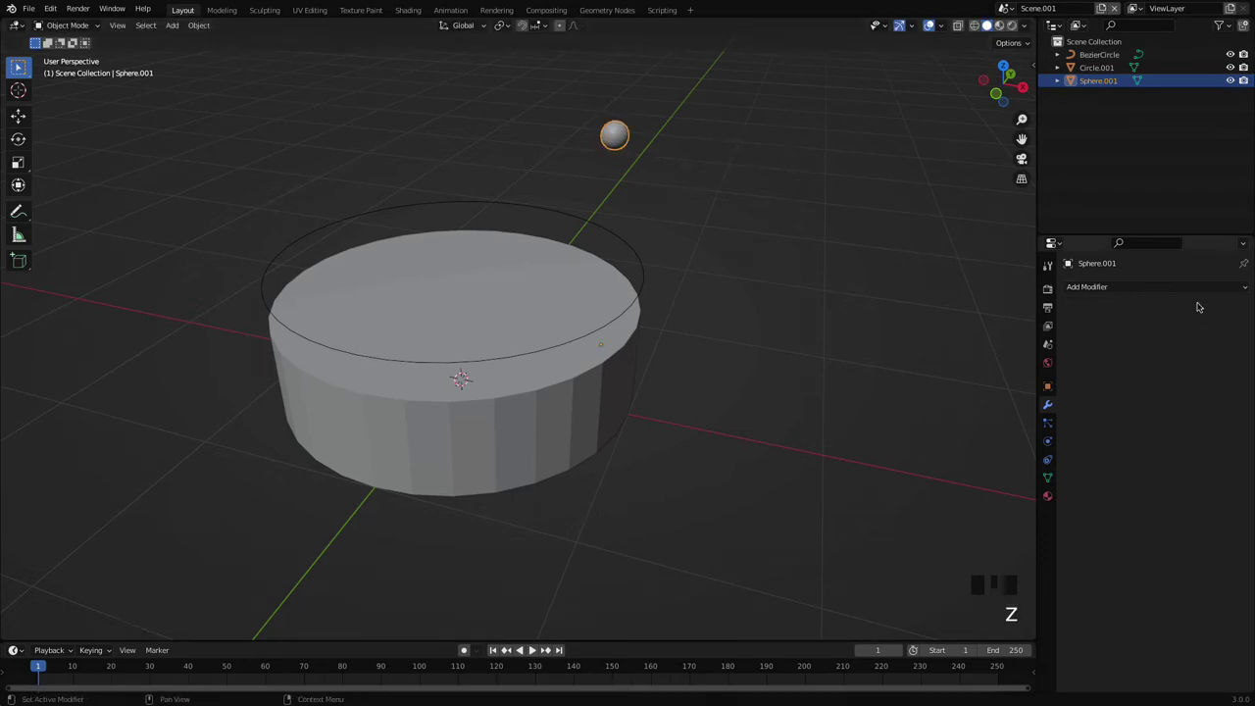
left_click(1143, 284)
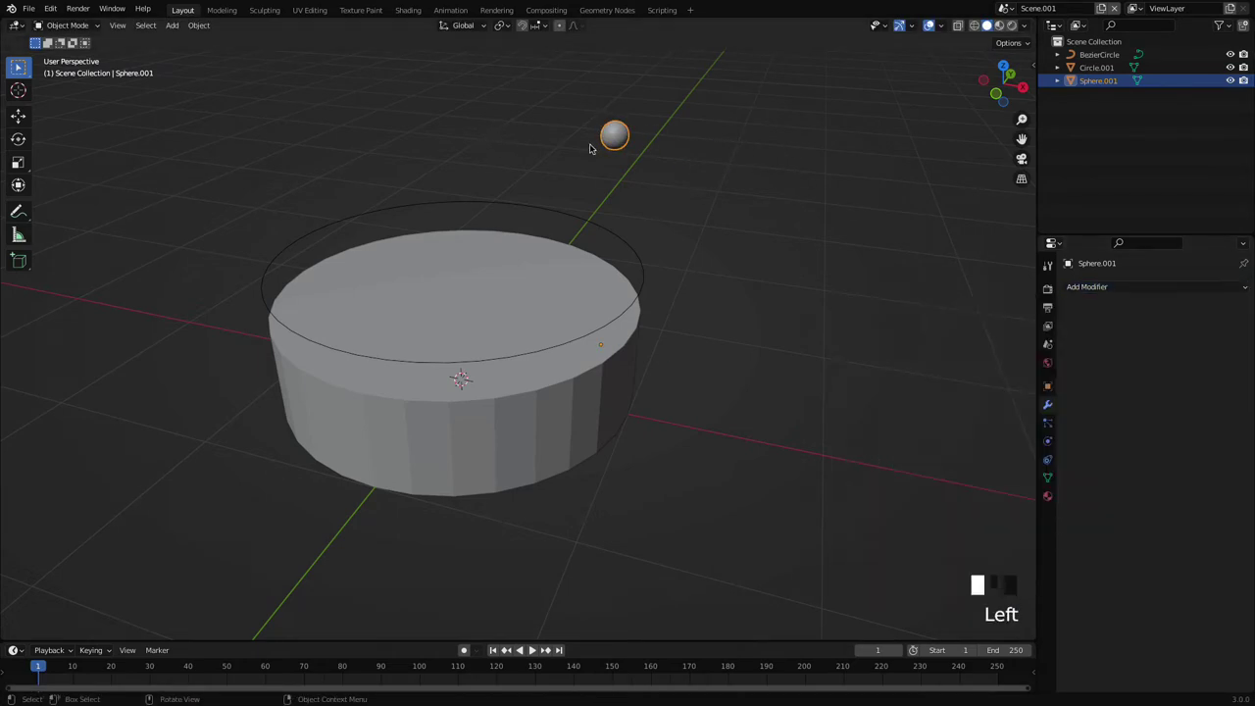
left_click(1158, 291)
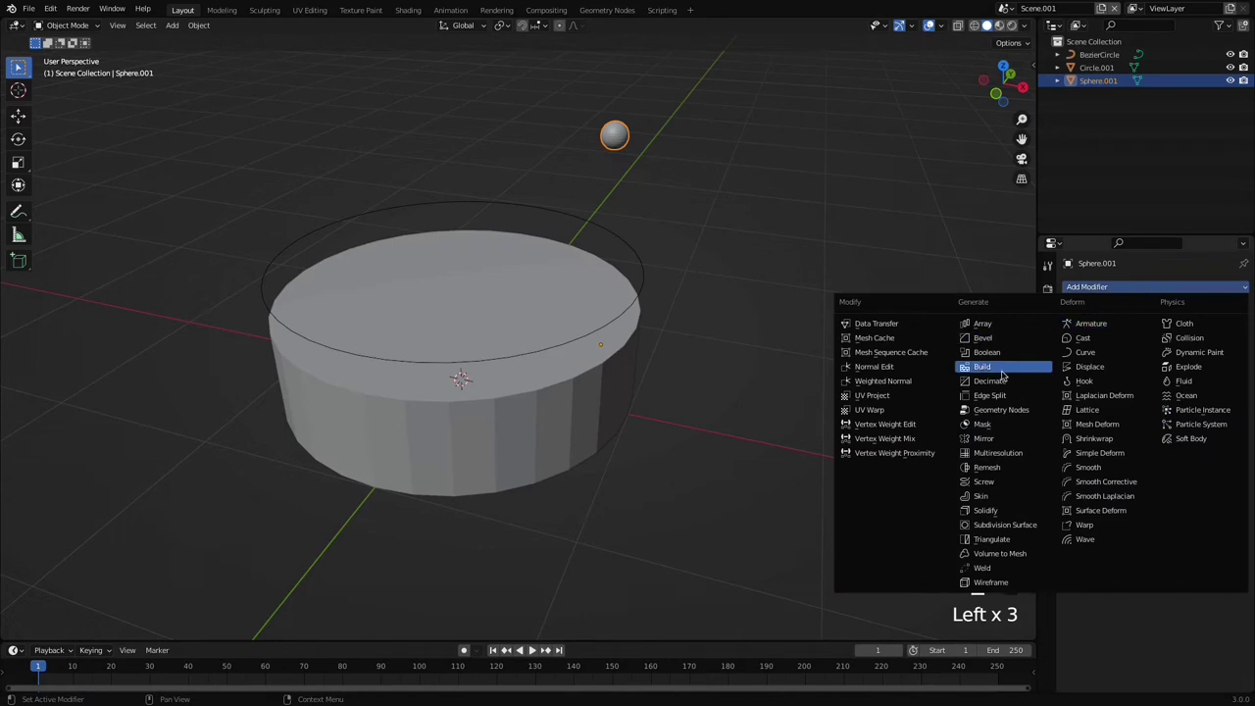
left_click(986, 323)
mouse_move(1182, 345)
left_mouse_down()
mouse_move(1237, 344)
mouse_move(1168, 344)
left_mouse_up()
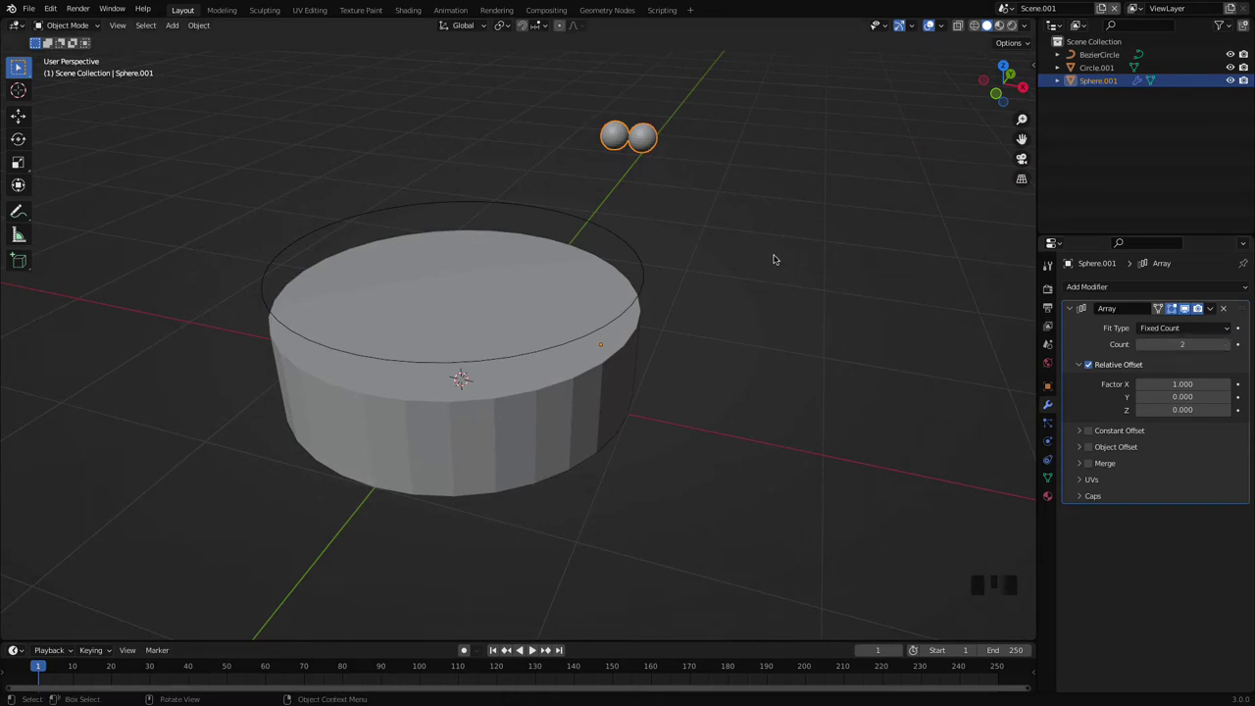
left_click(683, 228)
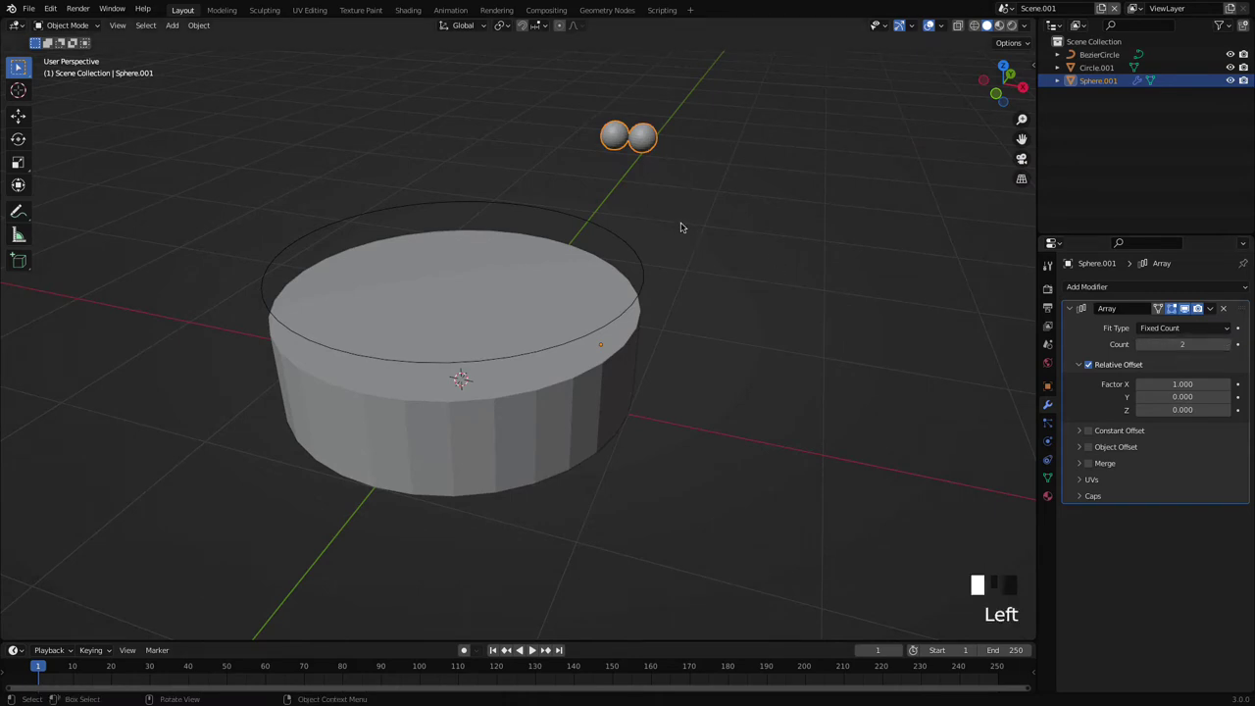
left_click(642, 145)
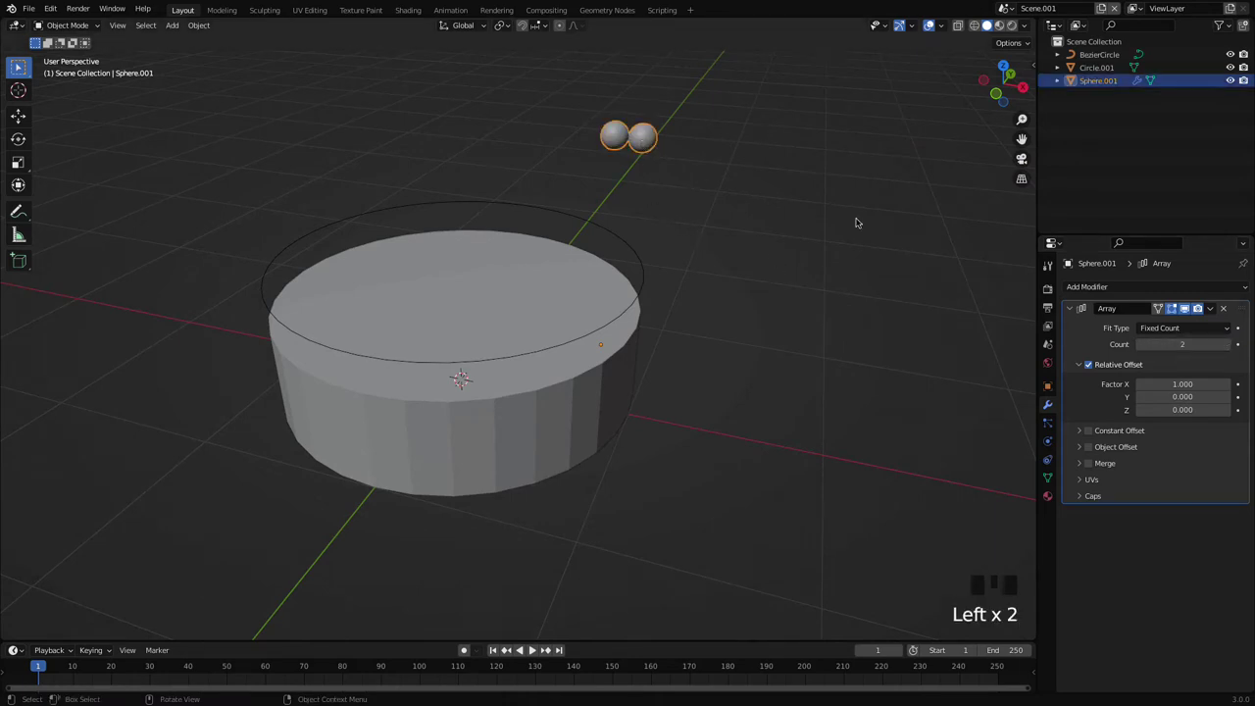
- Add a Curve modifier to Sphere.001 with BezierCircle picked as the curve object
left_click(1120, 288)
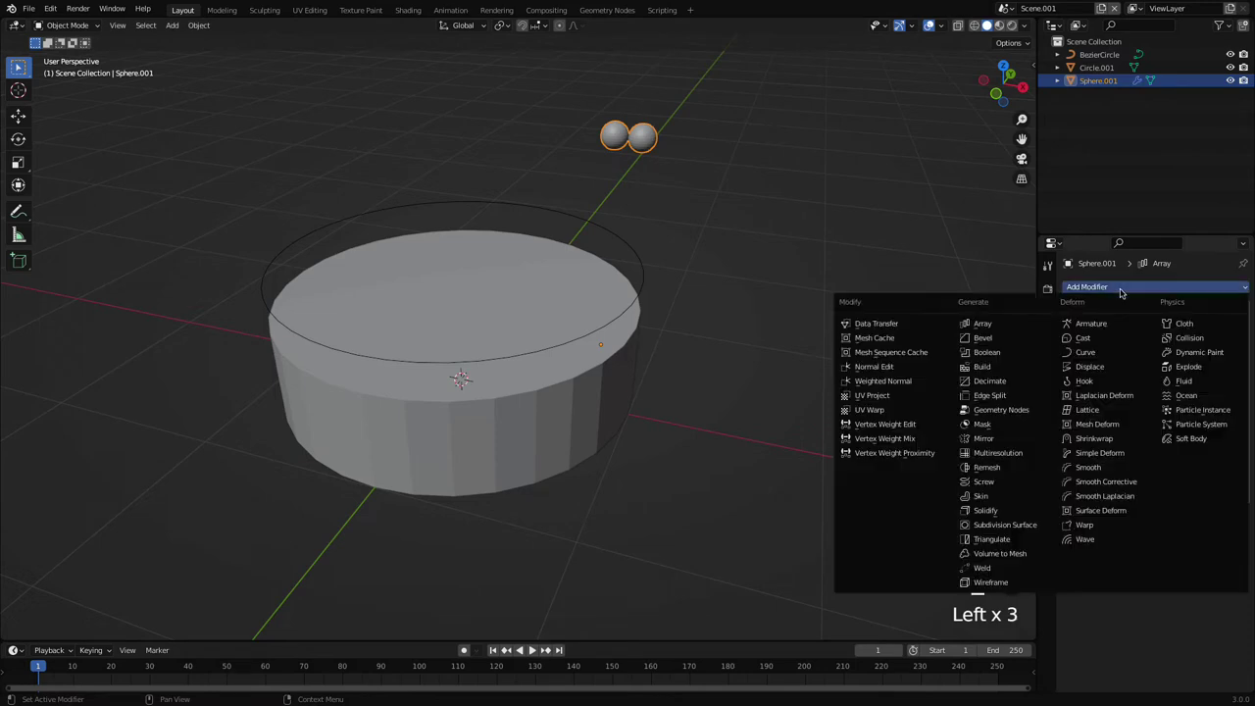
left_click(1116, 352)
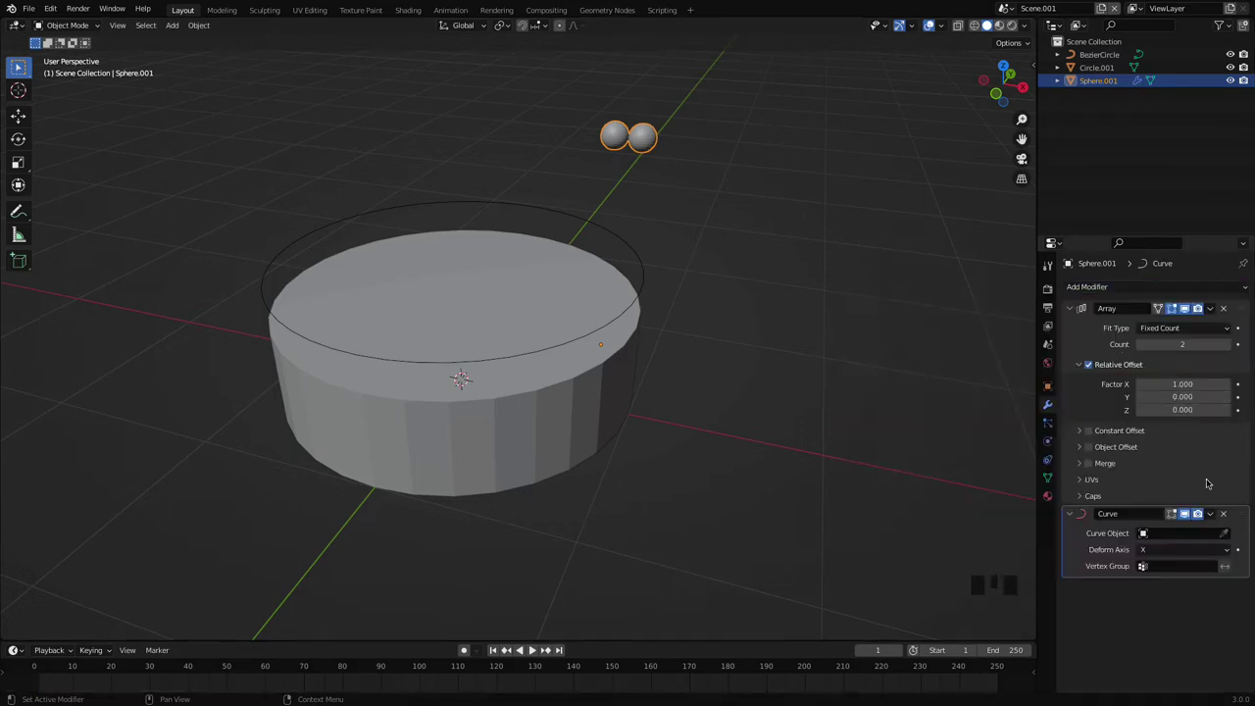
left_click(1224, 533)
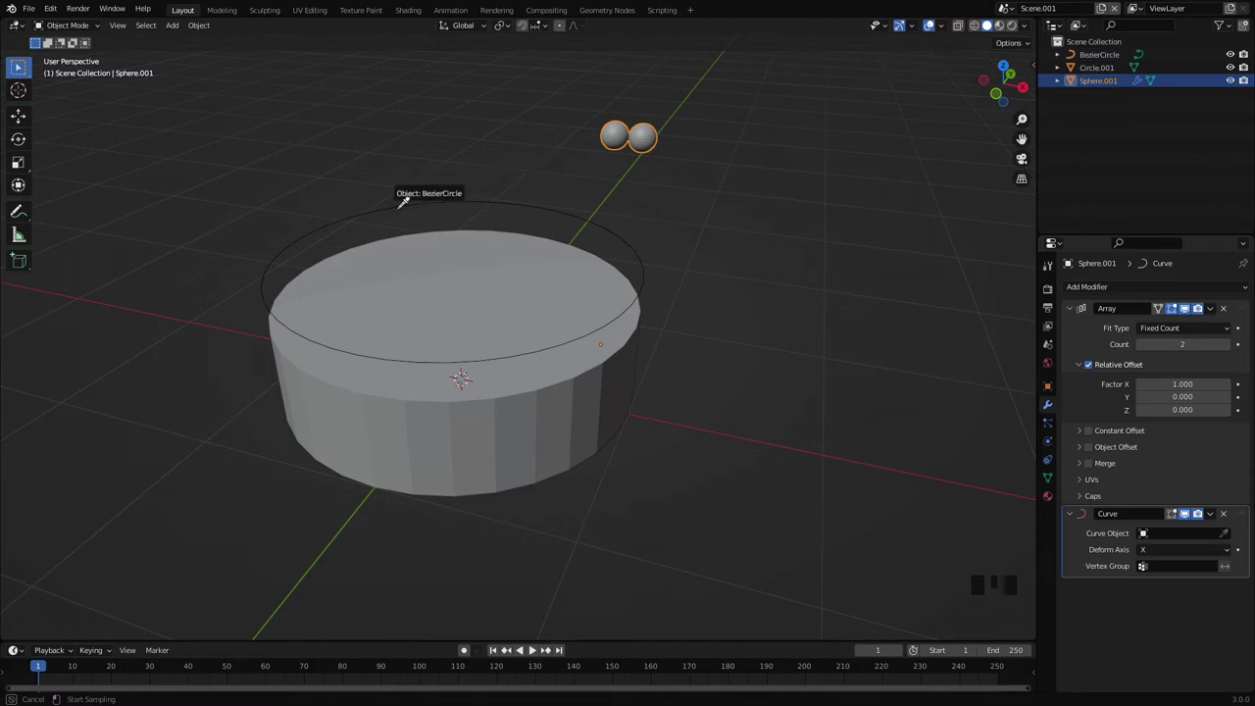
left_click(567, 201)
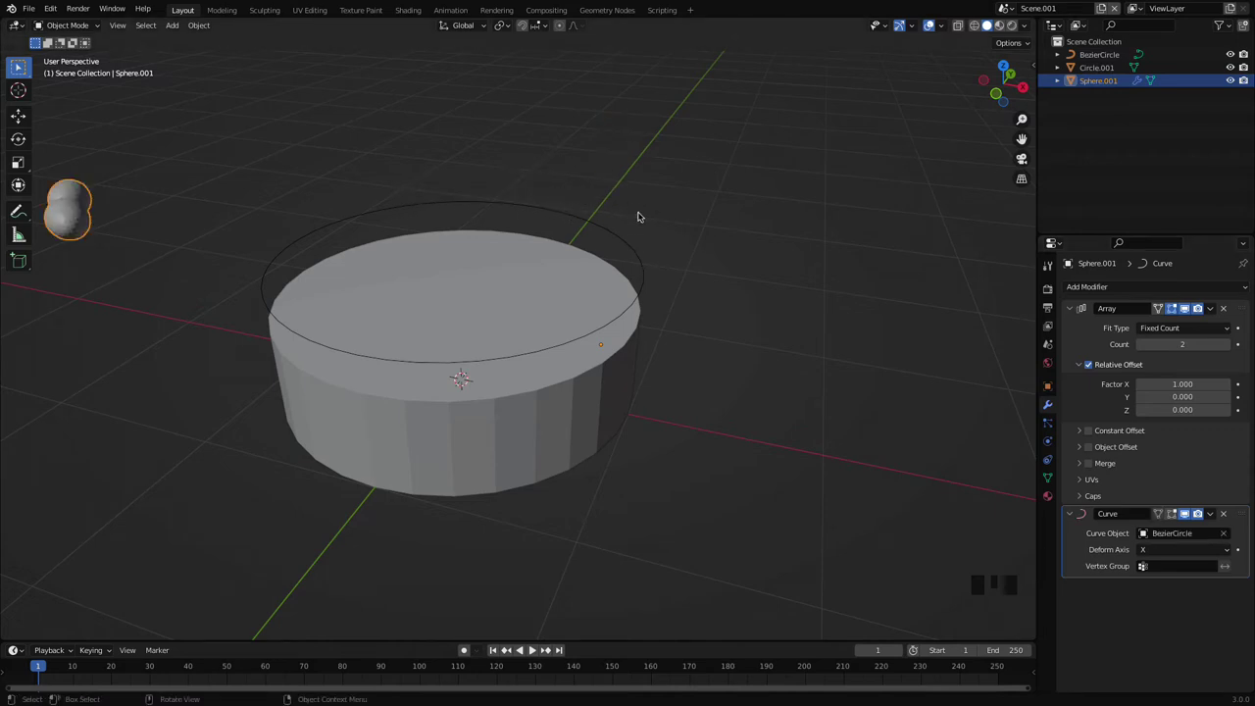
- Raise the sphere Array count to 37 and check the bead ring from the top view
middle_click_drag(638, 216, 402, 137)
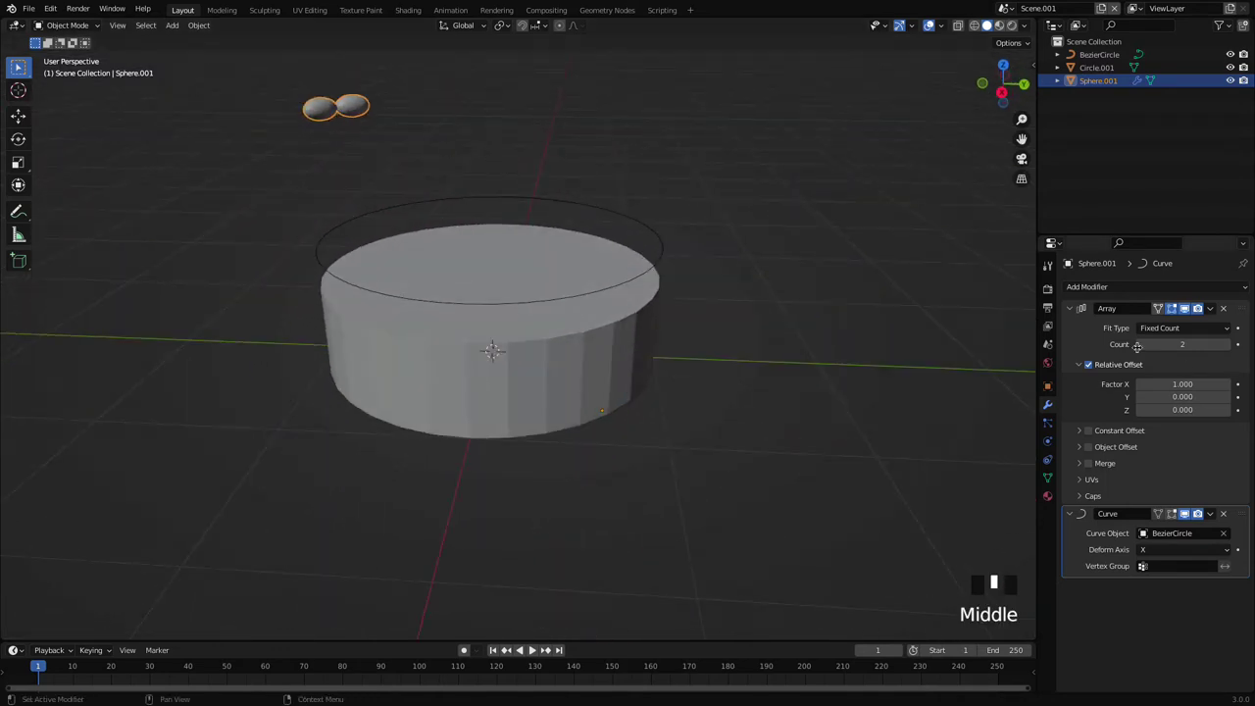
left_click_drag(1151, 344, 1206, 343)
middle_click_drag(639, 281, 691, 363)
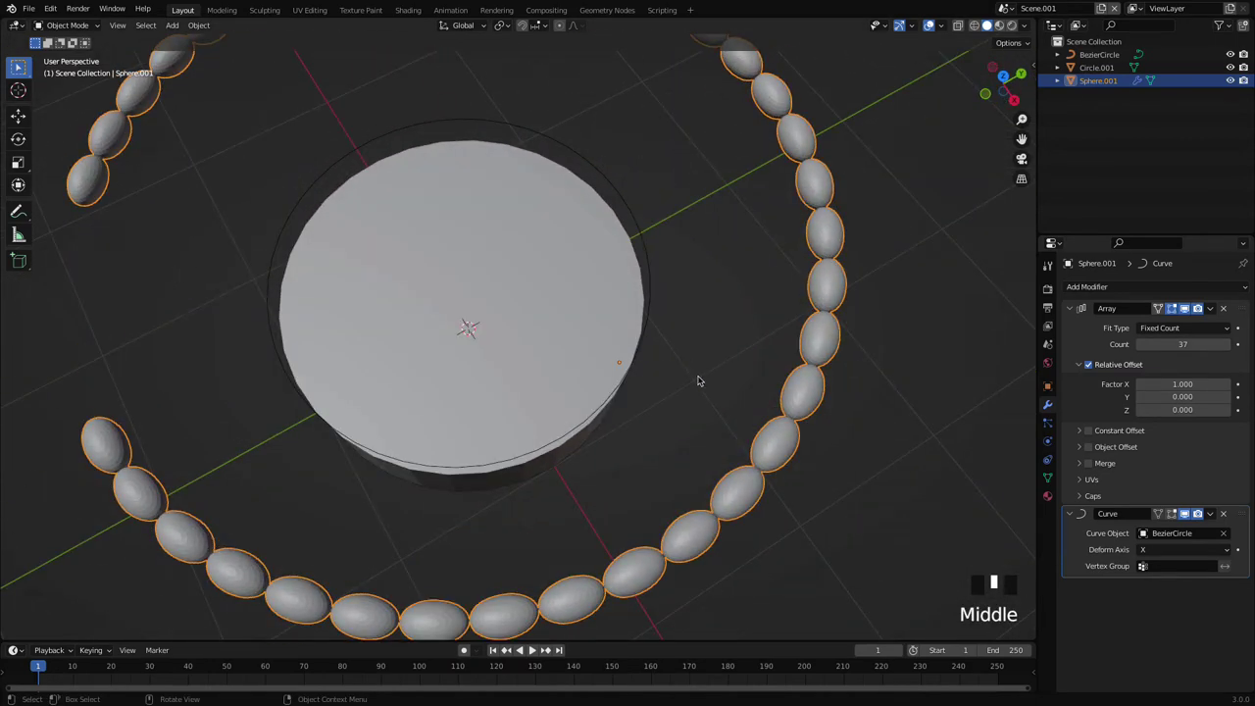
key("grave")
middle_click_drag(639, 323, 583, 214)
left_click(591, 231)
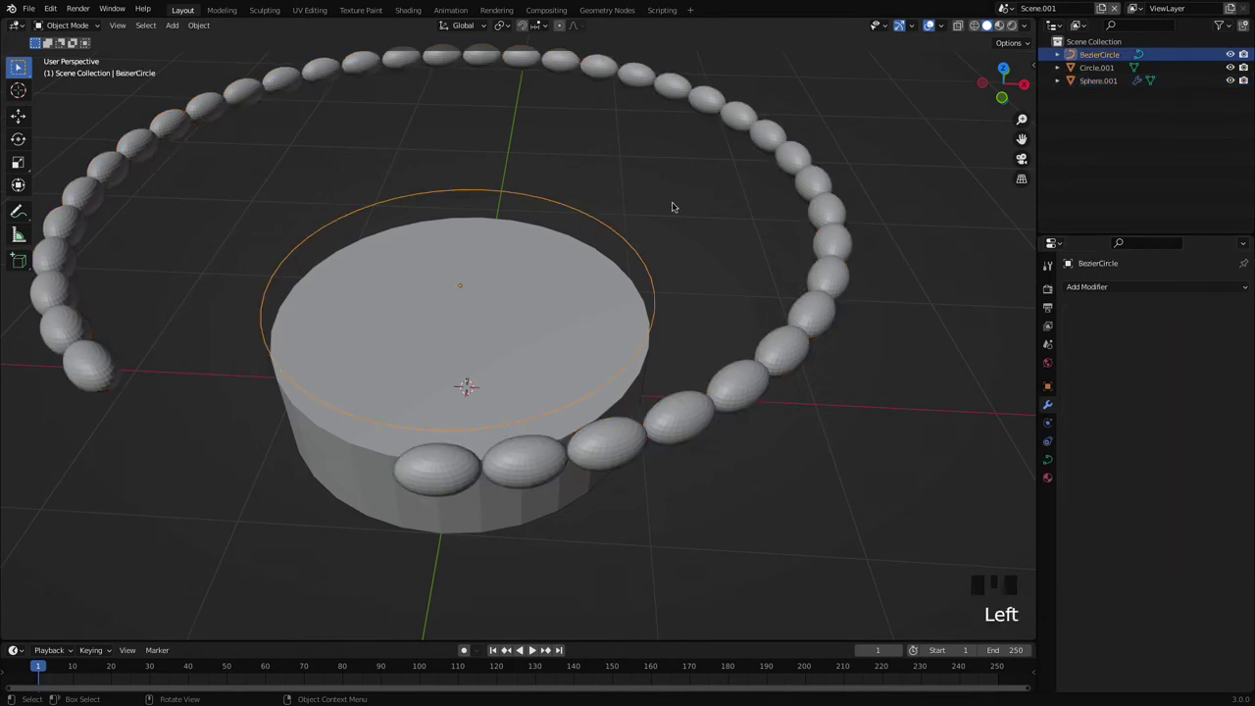
middle_click_drag(699, 188, 618, 163)
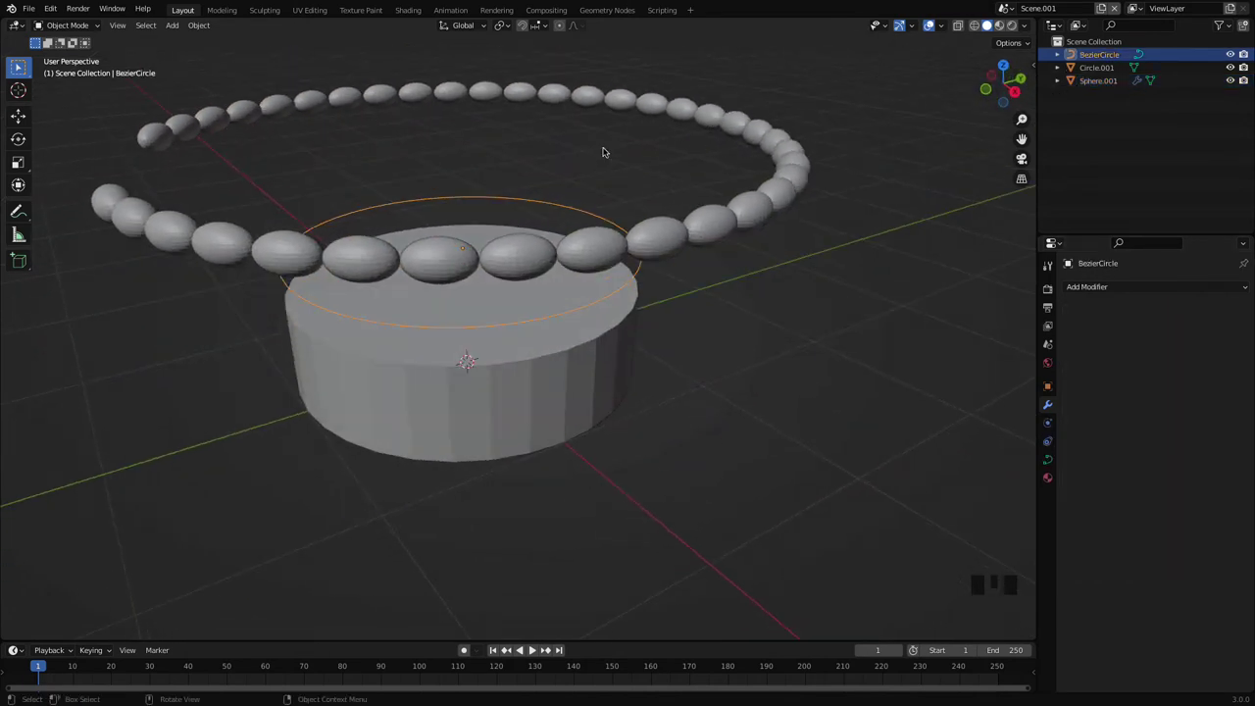
- In top view, move the sphere ring so it hugs the coin's edge
left_click(648, 111)
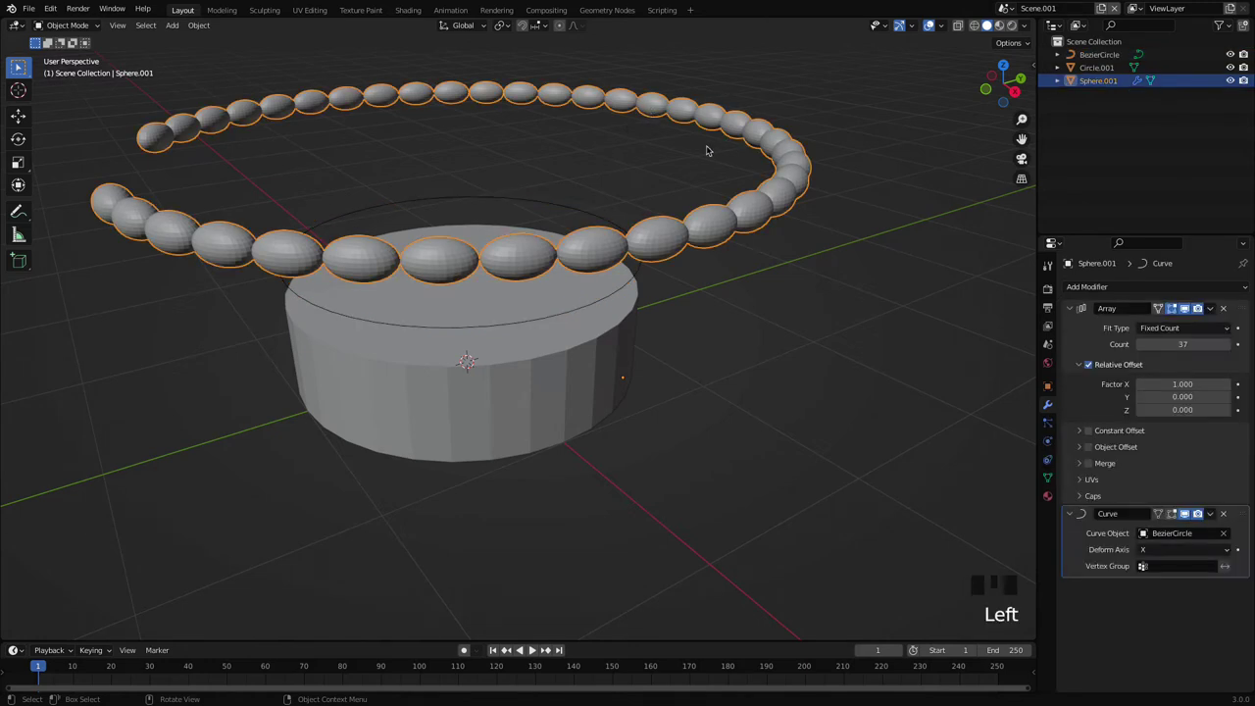
key("grave")
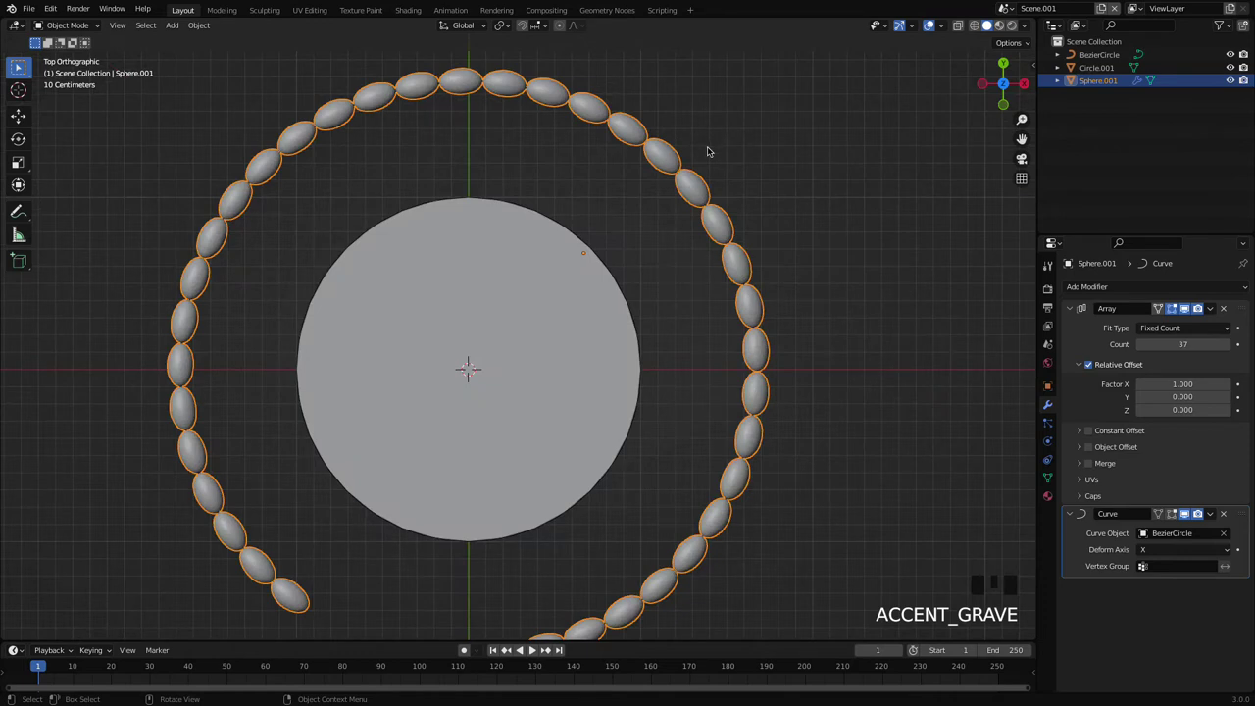
key("g")
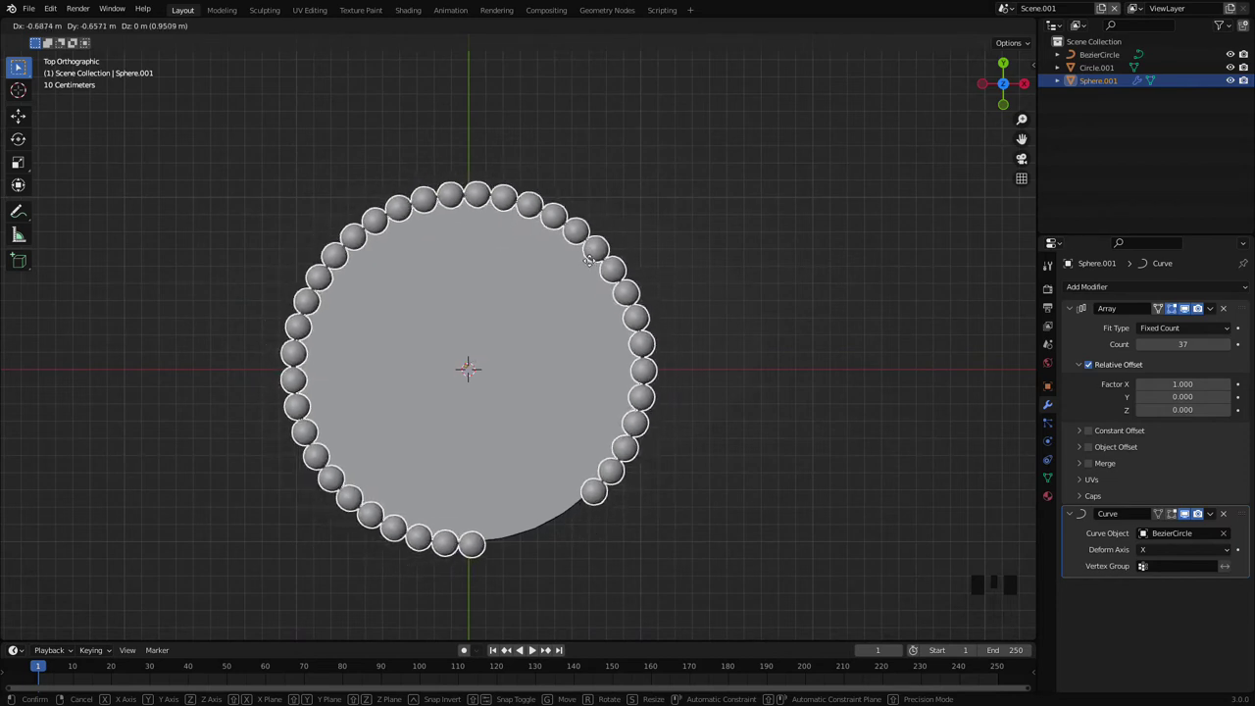
left_click(583, 267)
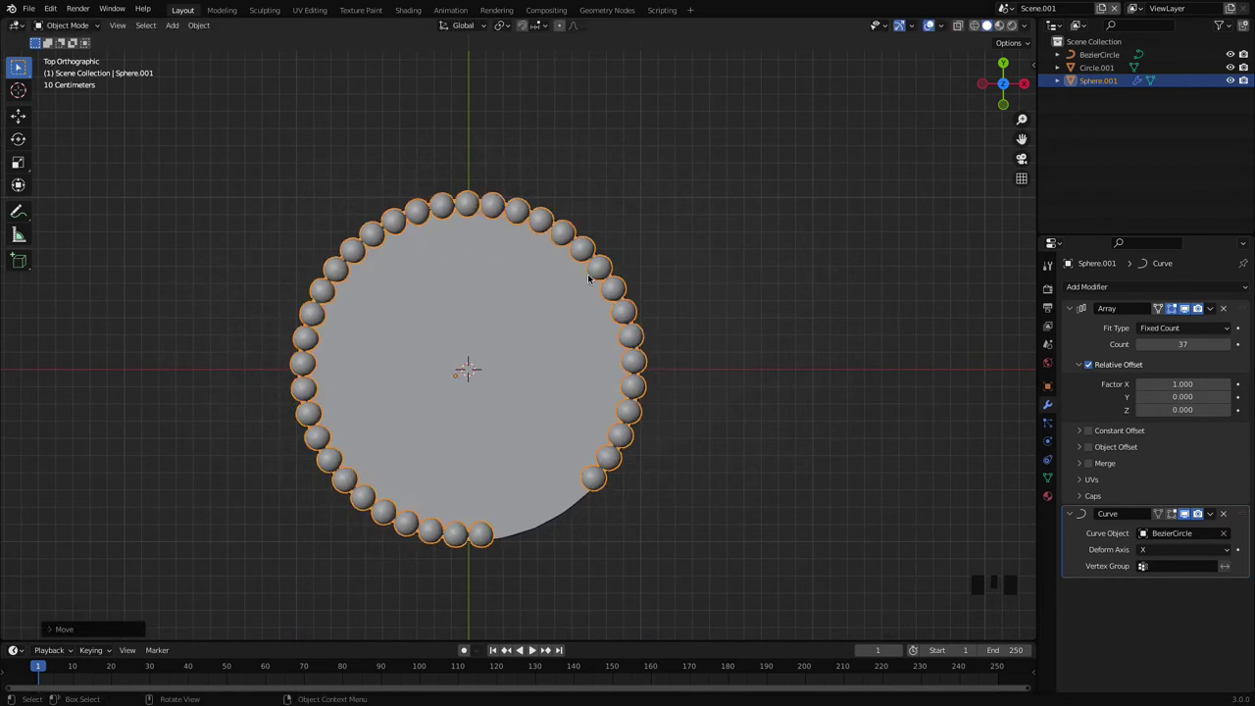
left_click(814, 384)
middle_click_drag(814, 384, 818, 291)
- Set the Array relative offset X to 3.1 and Count to 13, viewed from the top
left_click_drag(1177, 383, 1237, 383)
left_click_drag(1182, 344, 1118, 344)
key("grave")
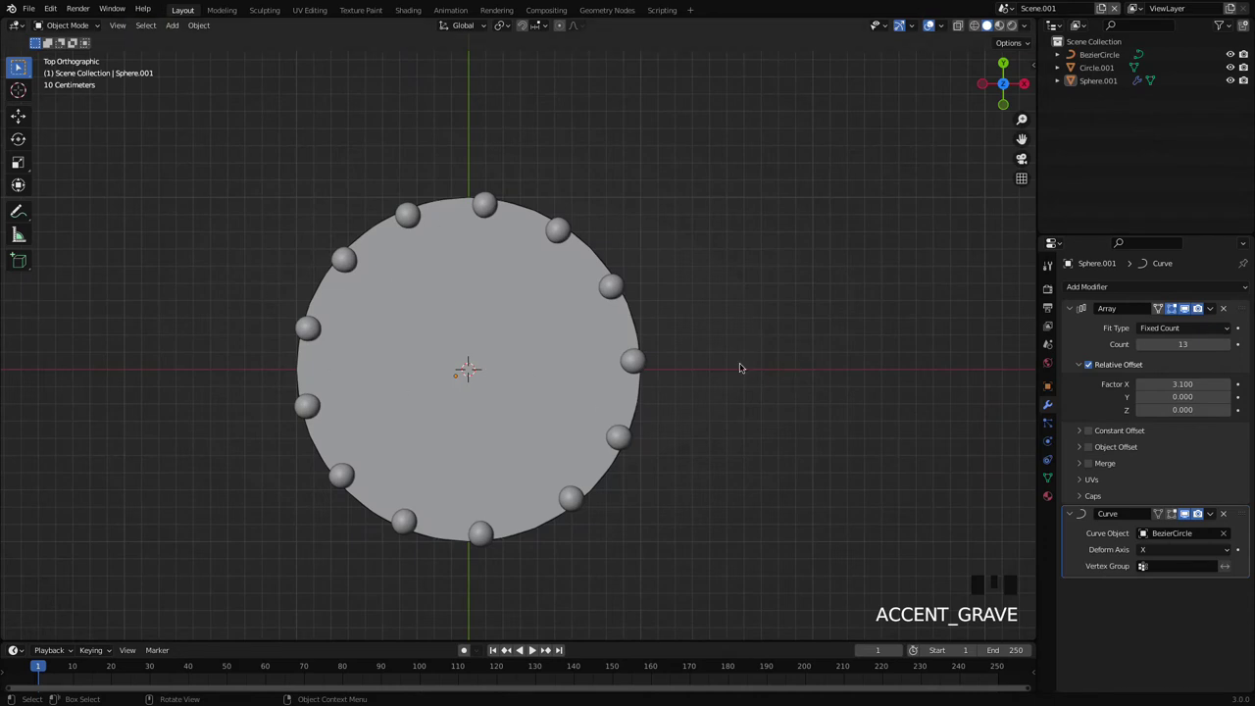
- Duplicate the coin disc and place the copy, Circle.002, to its right
middle_click_drag(735, 420, 840, 268)
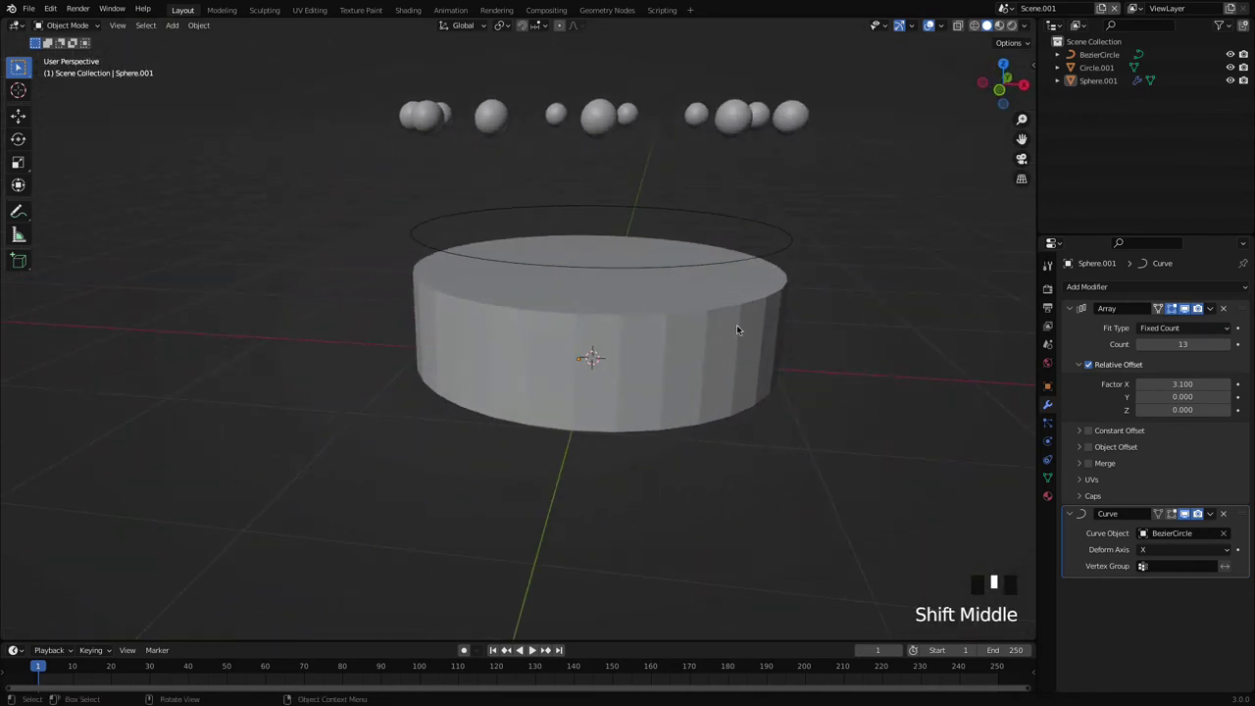
middle_click_drag(742, 317, 570, 336, "shift")
left_click(569, 337)
key("shift+d")
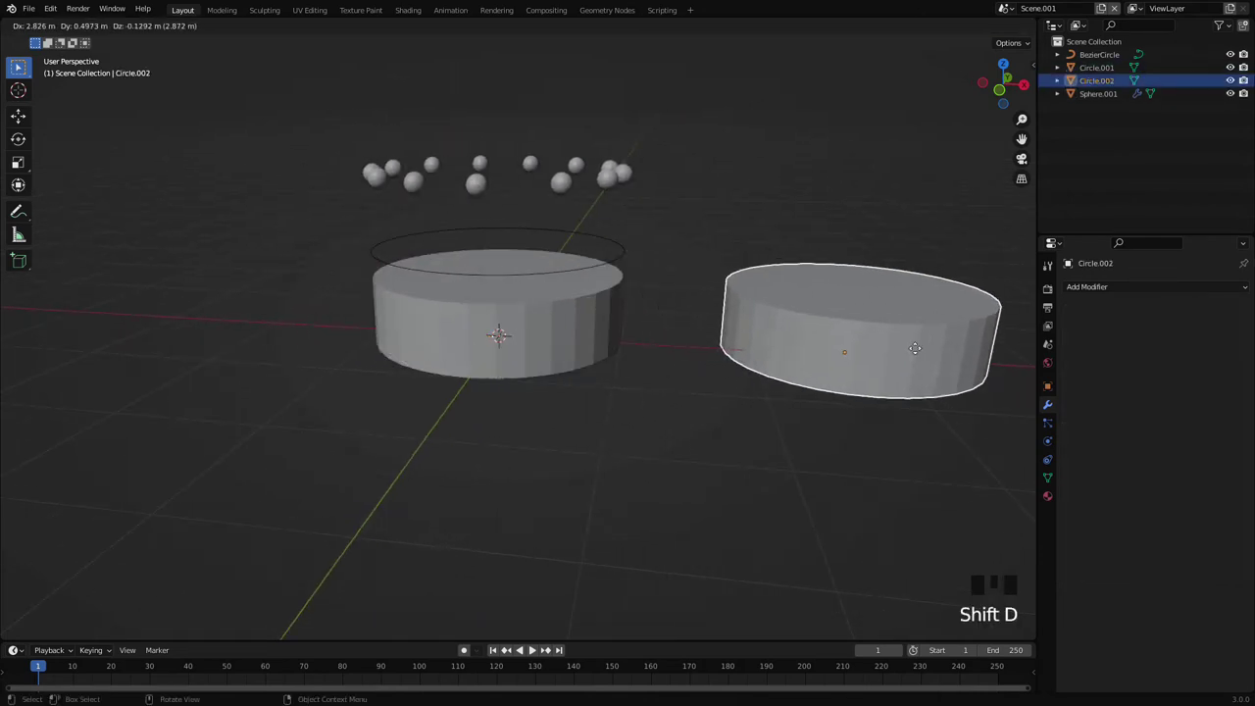
left_click(949, 355)
- Select the copied coin in Edit Mode and start a loop cut around its side
middle_click_drag(696, 389, 429, 428, "shift")
left_click(790, 423)
left_click(678, 352)
key("Tab")
left_click(703, 373)
key("ctrl+r")
- Place the loop cut around the middle of the copy's side wall
left_click(702, 373)
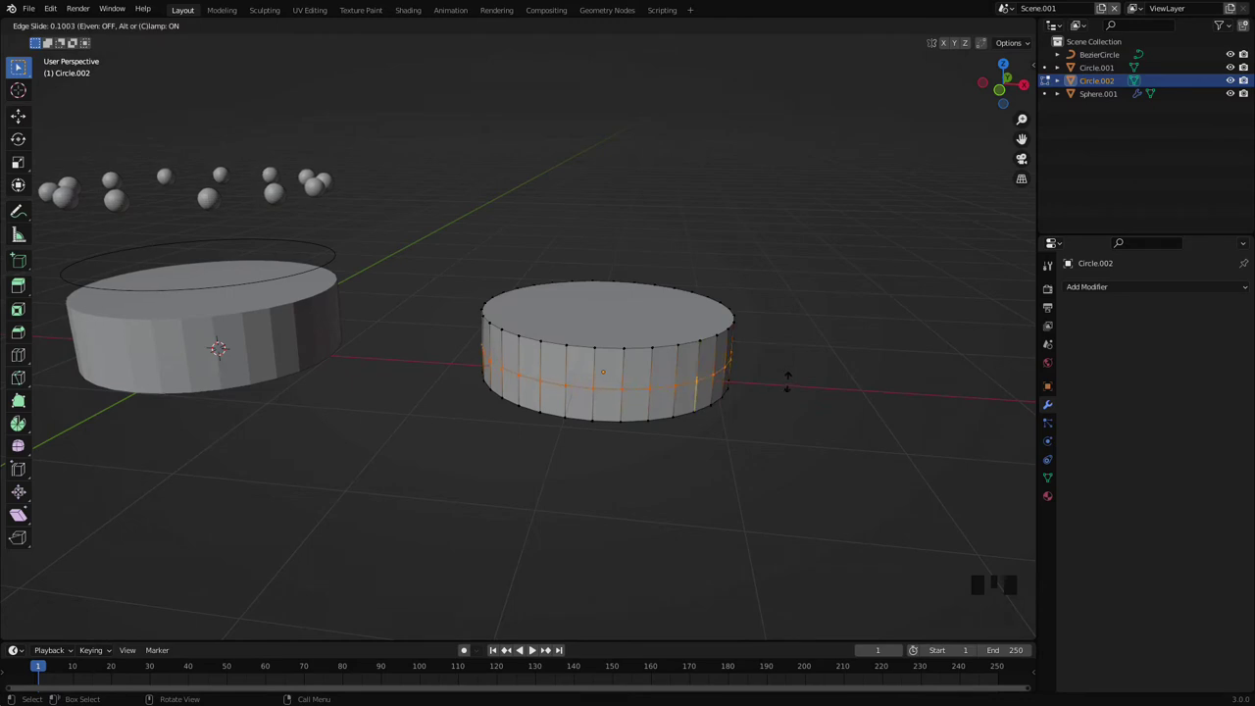
left_click(786, 379)
left_click(681, 502)
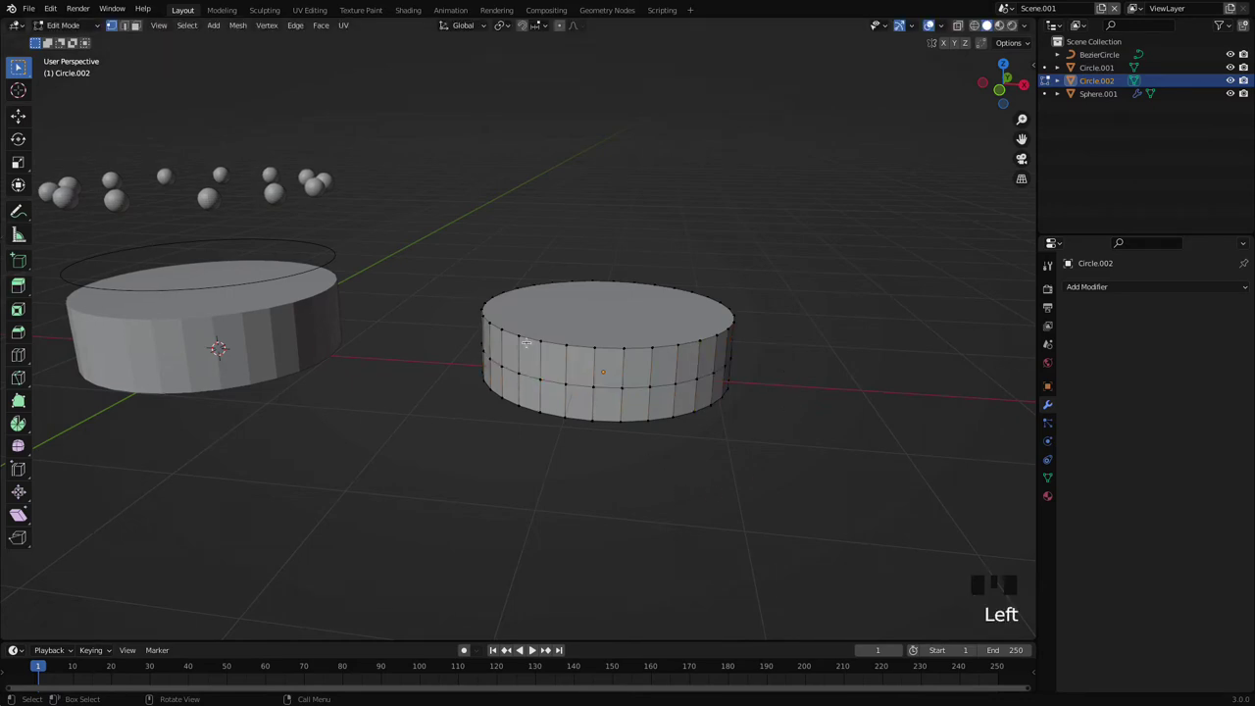
key("shift+a")
key("Tab")
key("Tab")
scroll(686, 323, "up", 2)
middle_click_drag(728, 383, 681, 356)
middle_click_drag(755, 324, 687, 300, "shift")
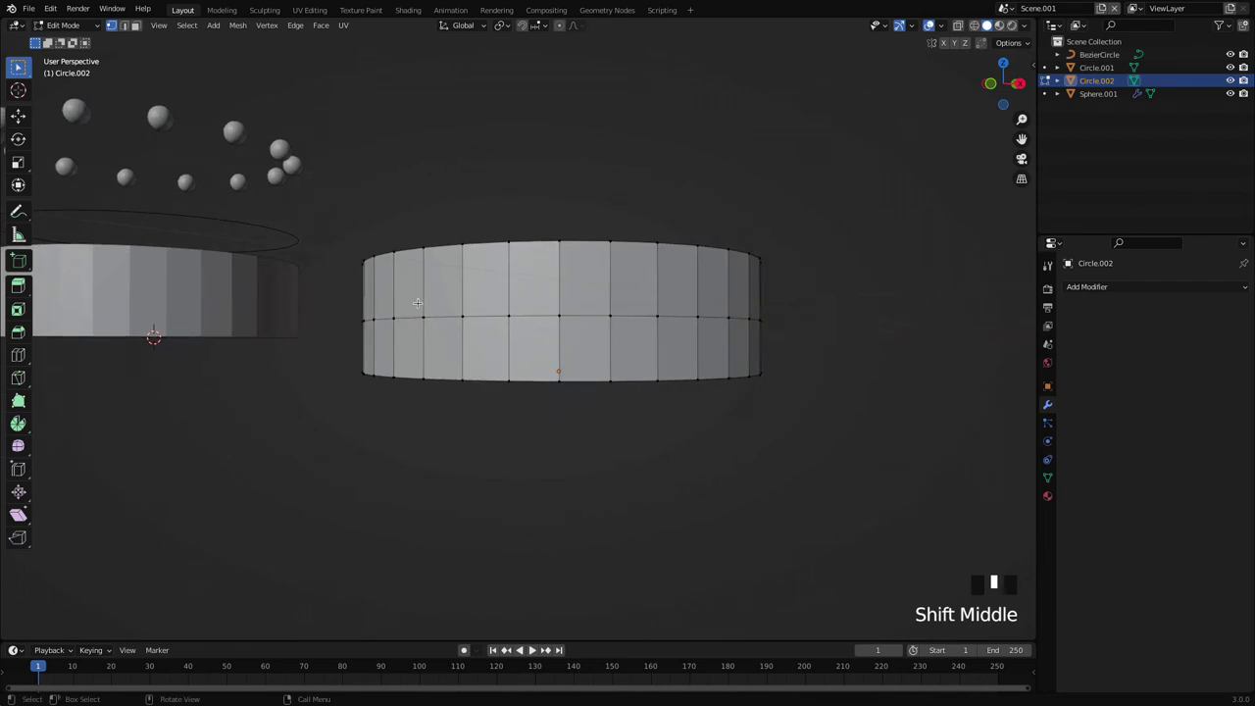
middle_click_drag(418, 303, 467, 338)
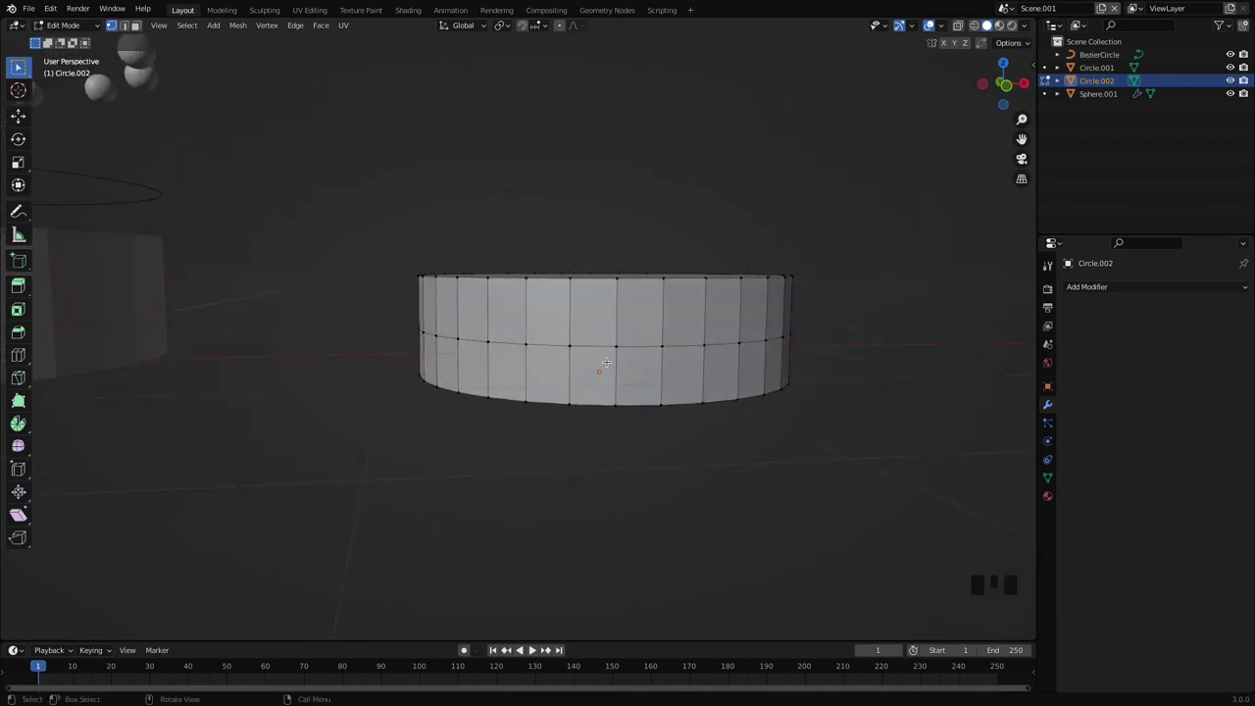
- In edge select mode, select the whole middle edge loop of Circle.002
key("2")
left_click(641, 346)
left_click(728, 343, "shift")
left_click(683, 346, "alt")
middle_click_drag(831, 364, 592, 370)
scroll(592, 370, "down", 1)
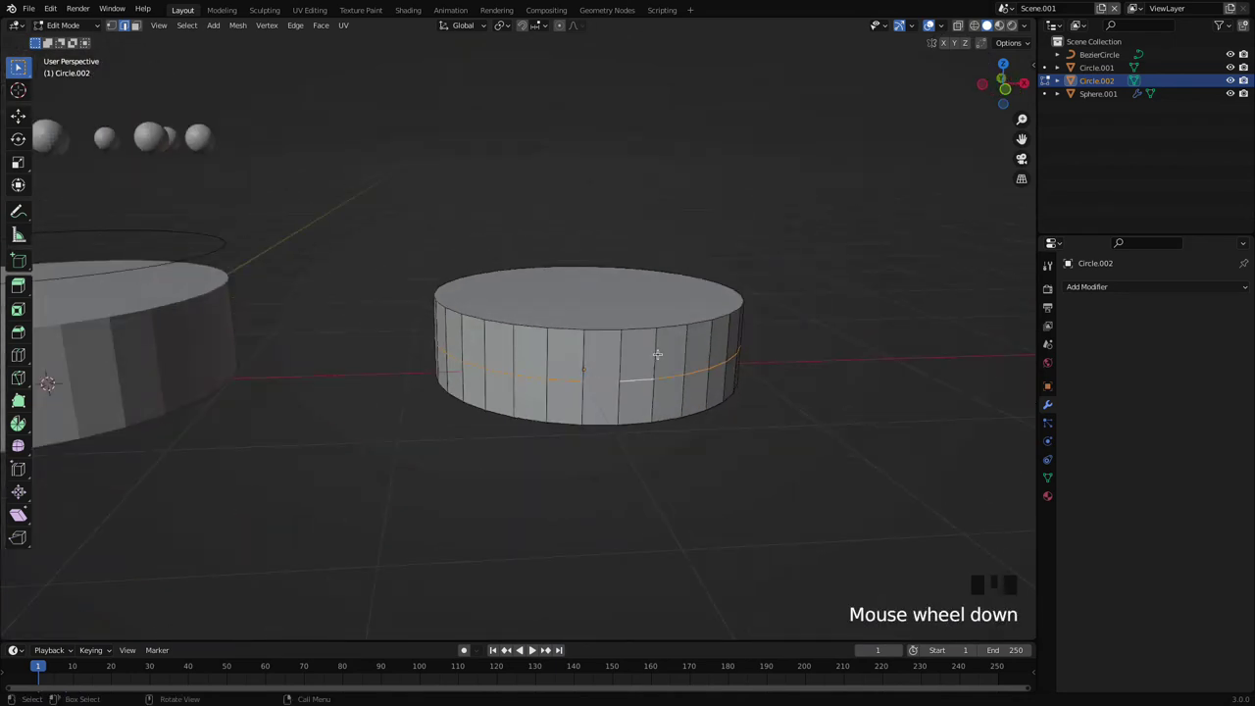
- Separate the selected middle edge loop into its own object with P > Selection
key("space")
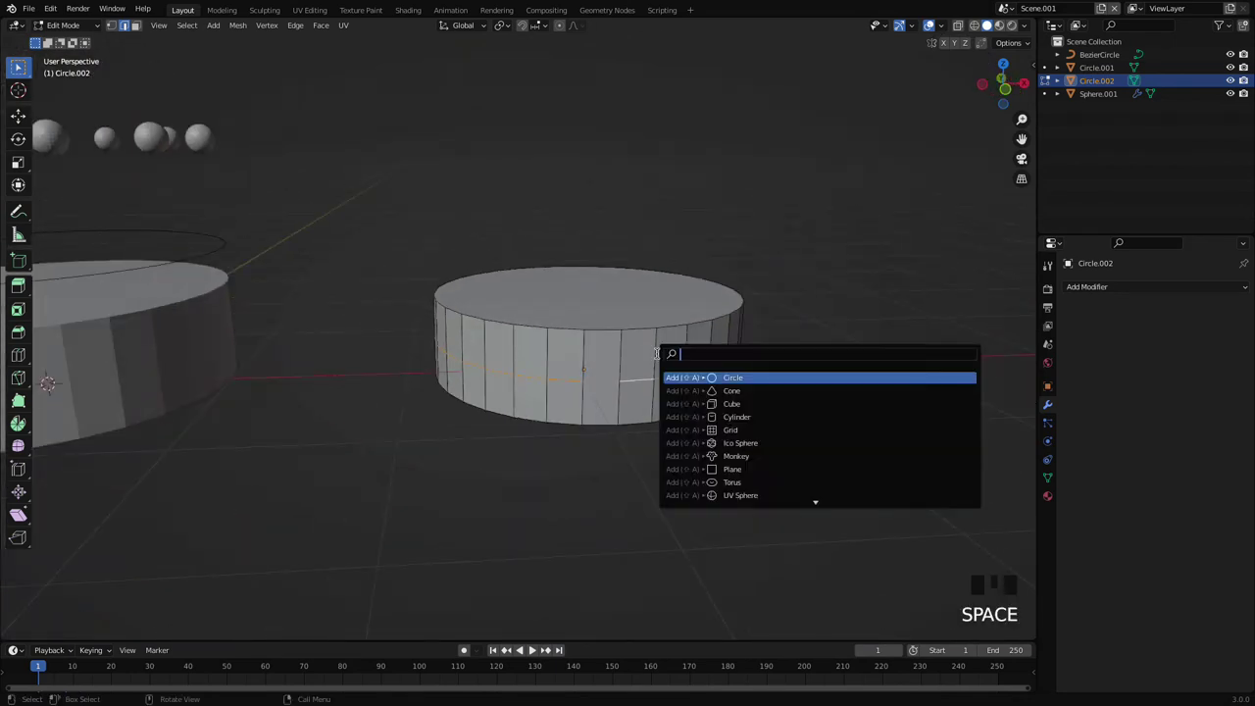
type("coner")
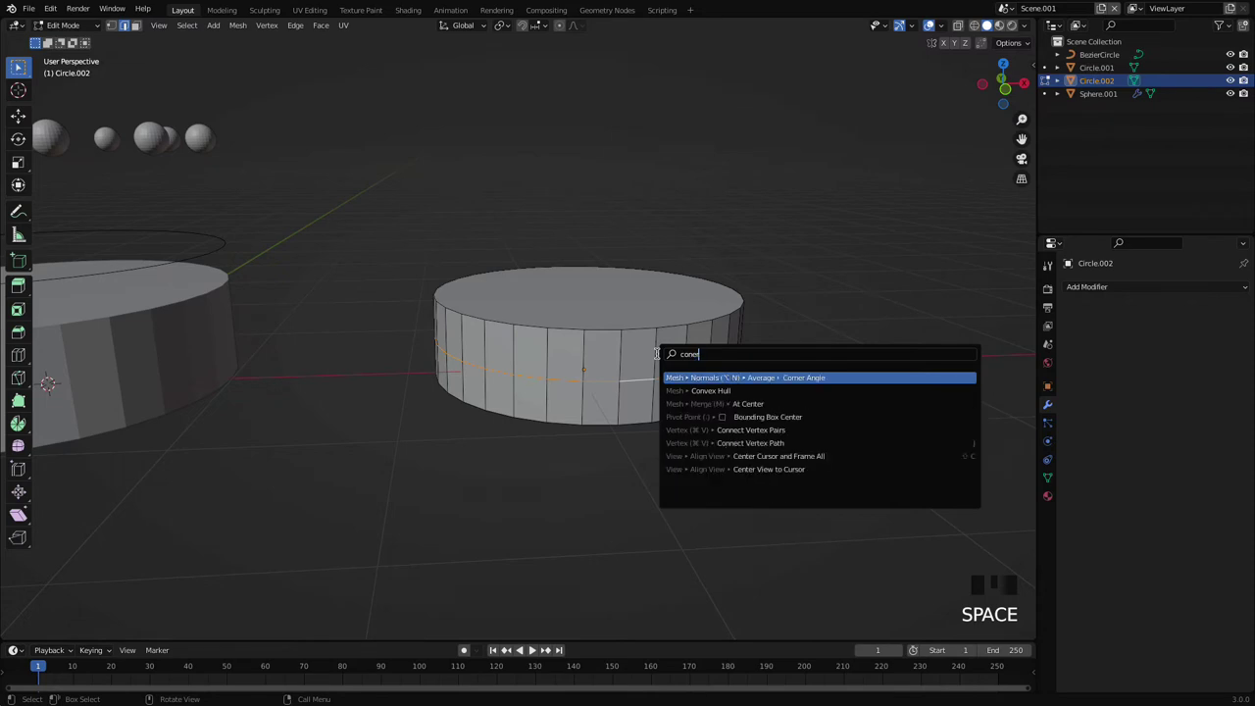
key("BackSpace")
key("BackSpace")
key("BackSpace")
key("BackSpace")
key("BackSpace")
key("Escape")
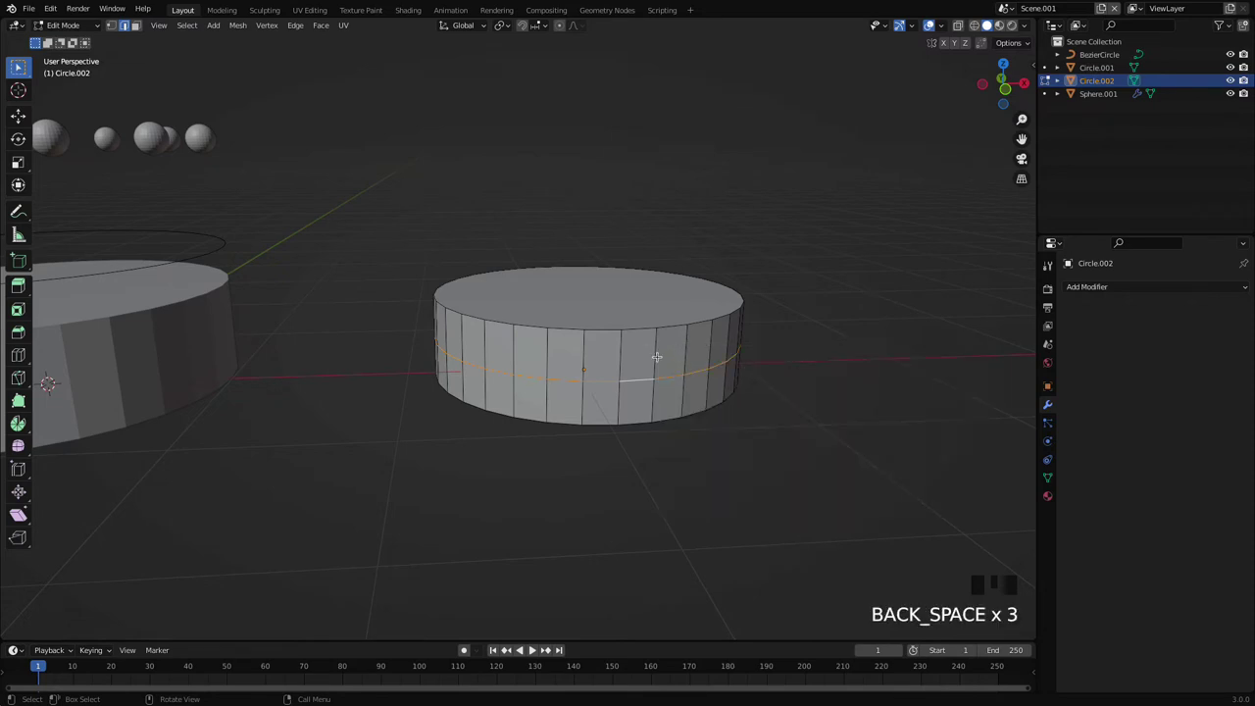
key("p")
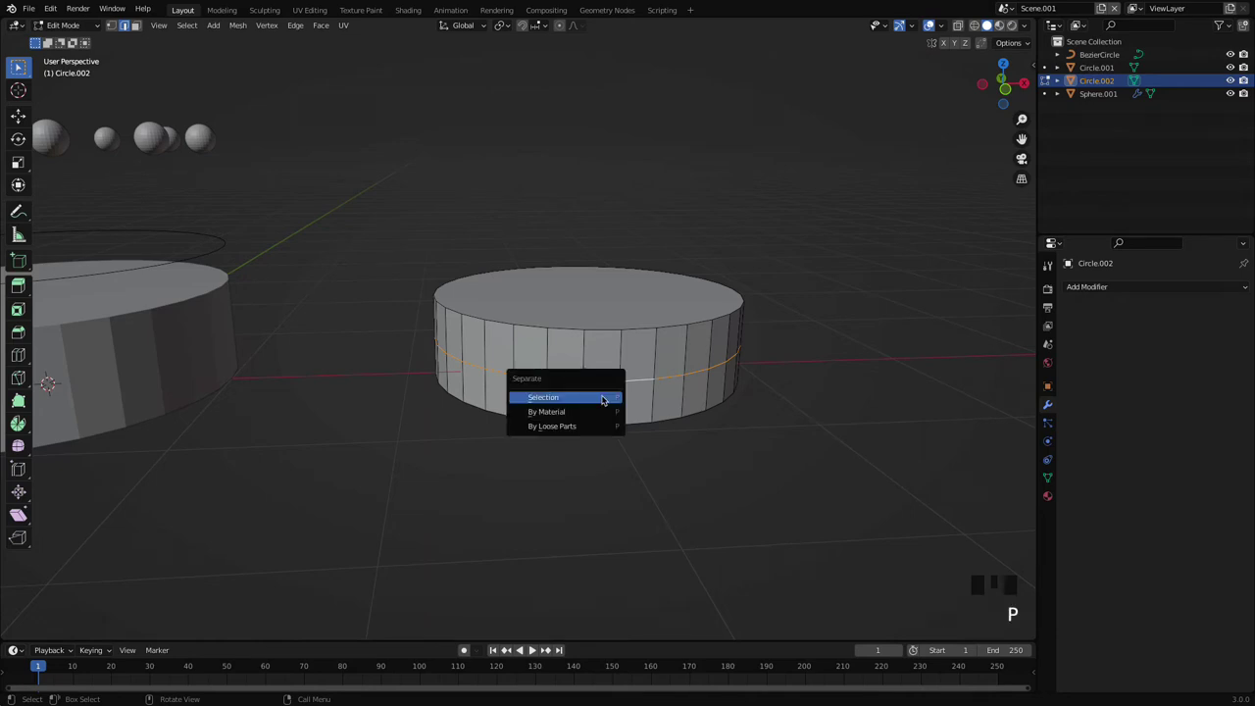
left_click(602, 398)
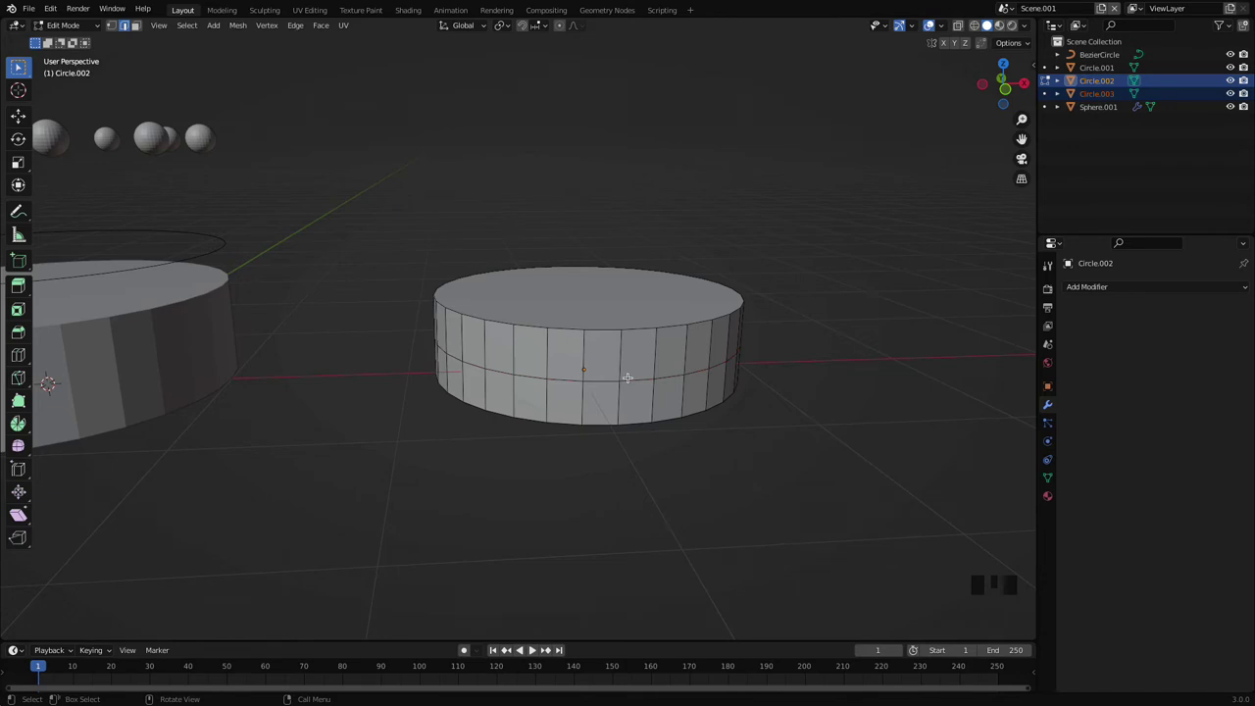
- Back in Object Mode, select the new Circle.003 ring object
key("Tab")
left_click(700, 389)
left_click(689, 378)
left_click(634, 385)
middle_click_drag(655, 395, 501, 412)
scroll(542, 355, "up", 2)
scroll(472, 395, "down", 1)
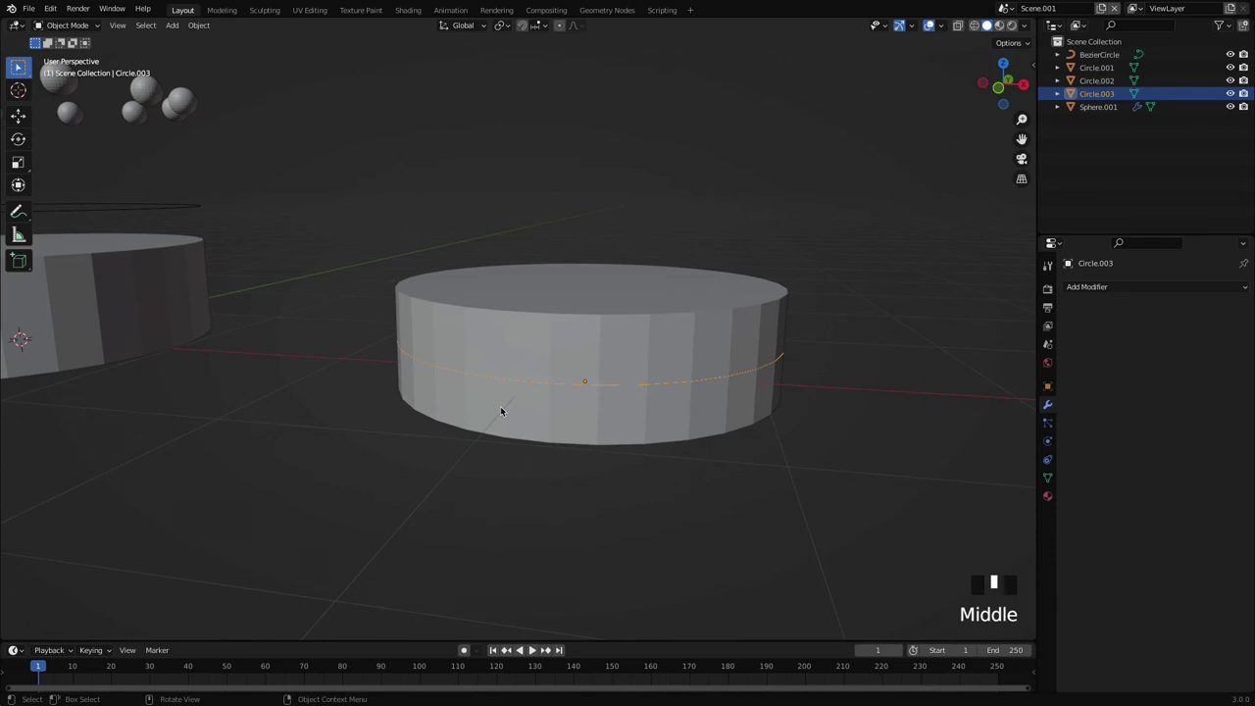
- Convert the Circle.003 edge ring from a mesh into a curve through the 'conver' search
key("space")
type("convert")
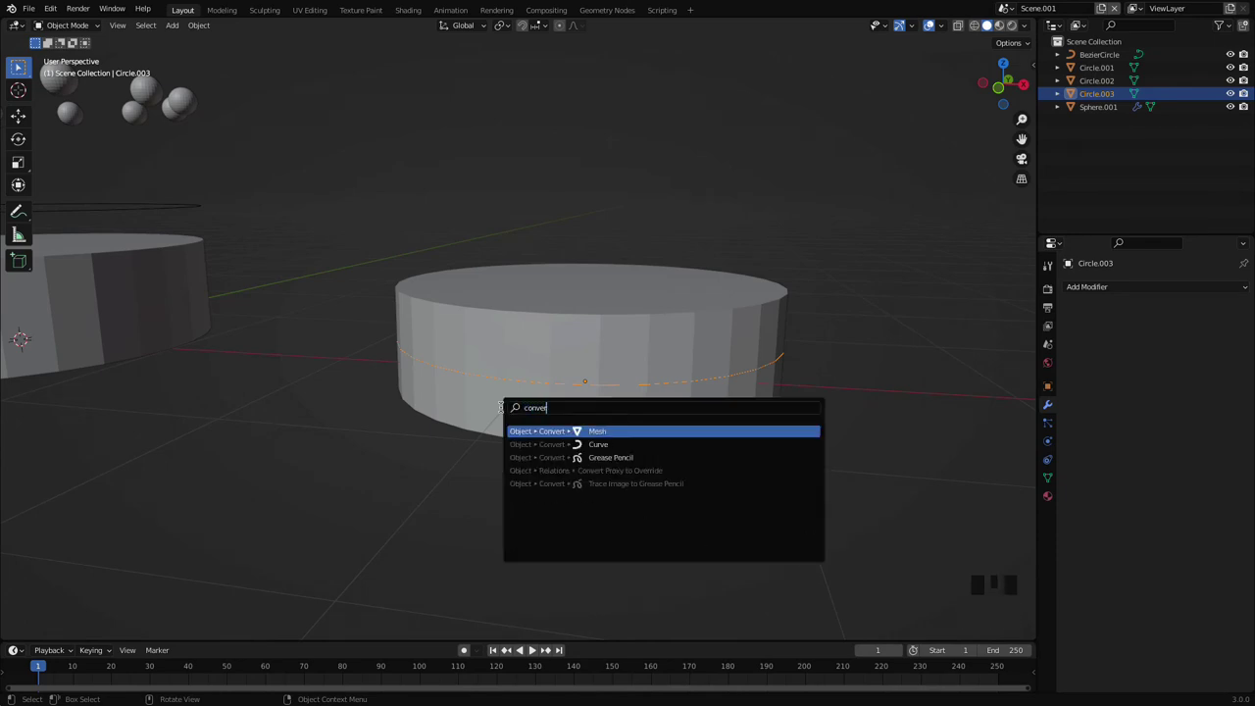
key("Down")
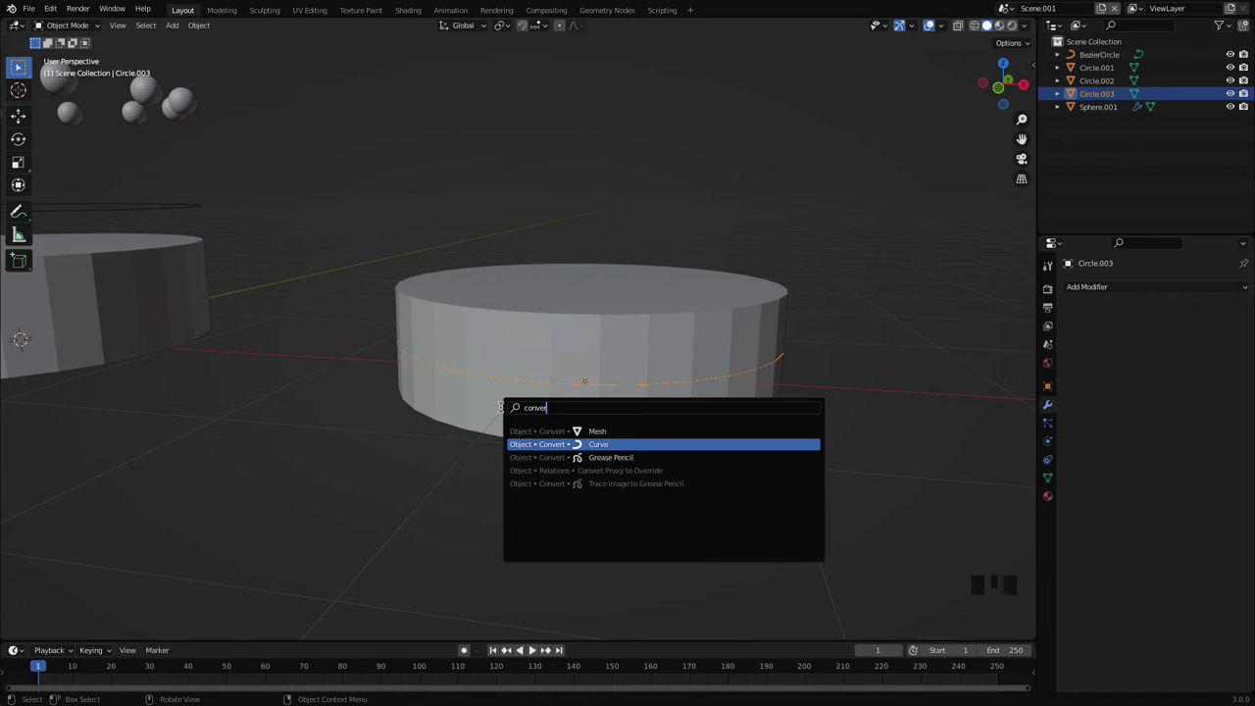
key("Down")
left_click(598, 444)
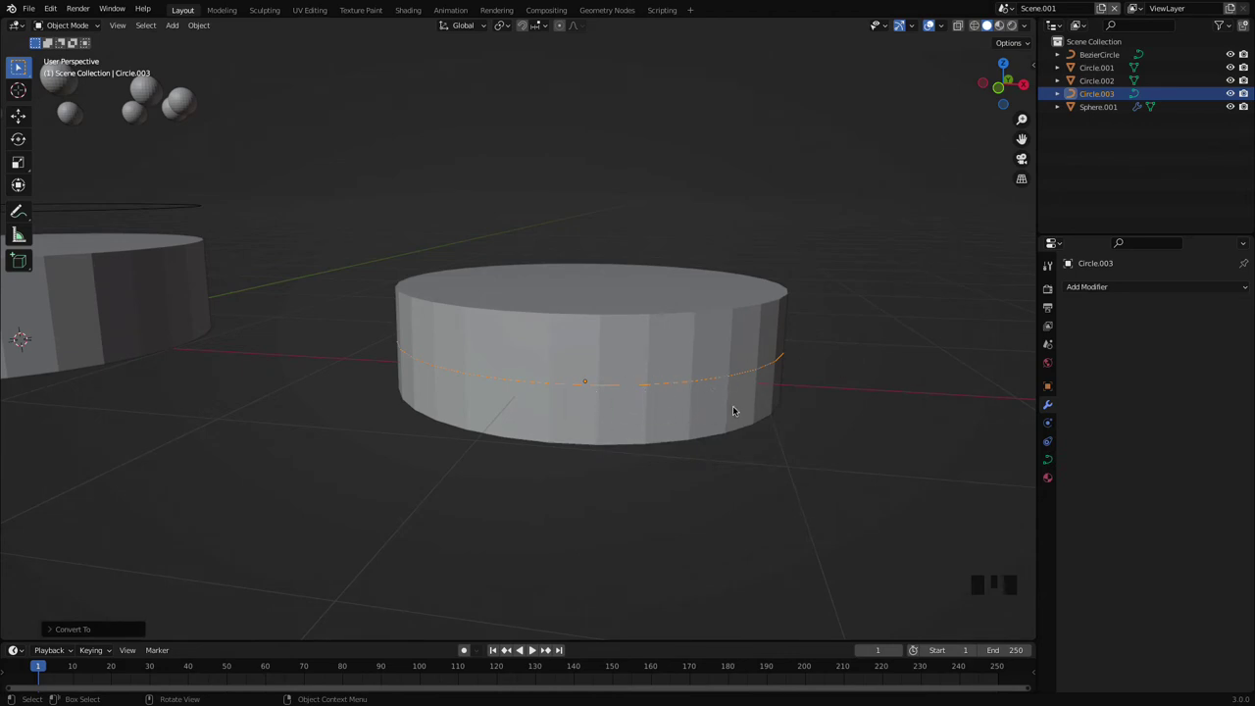
middle_click_drag(731, 396, 729, 362)
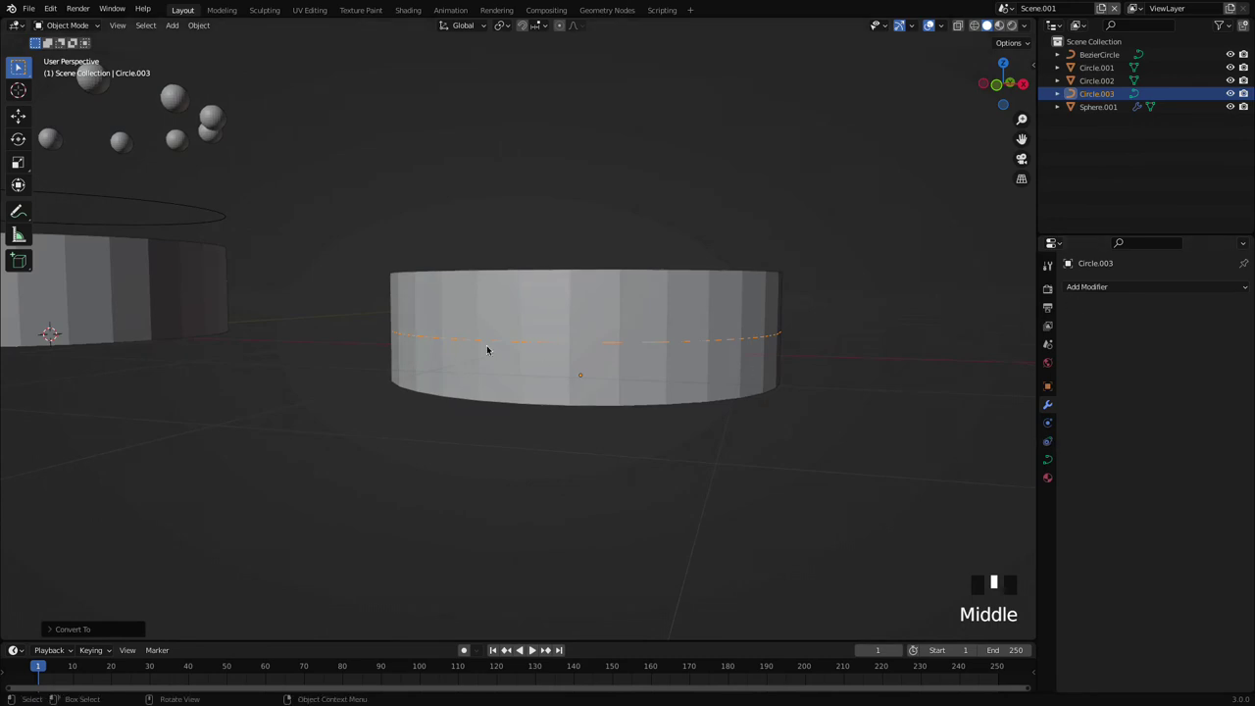
middle_click_drag(615, 346, 691, 306)
left_click(712, 339)
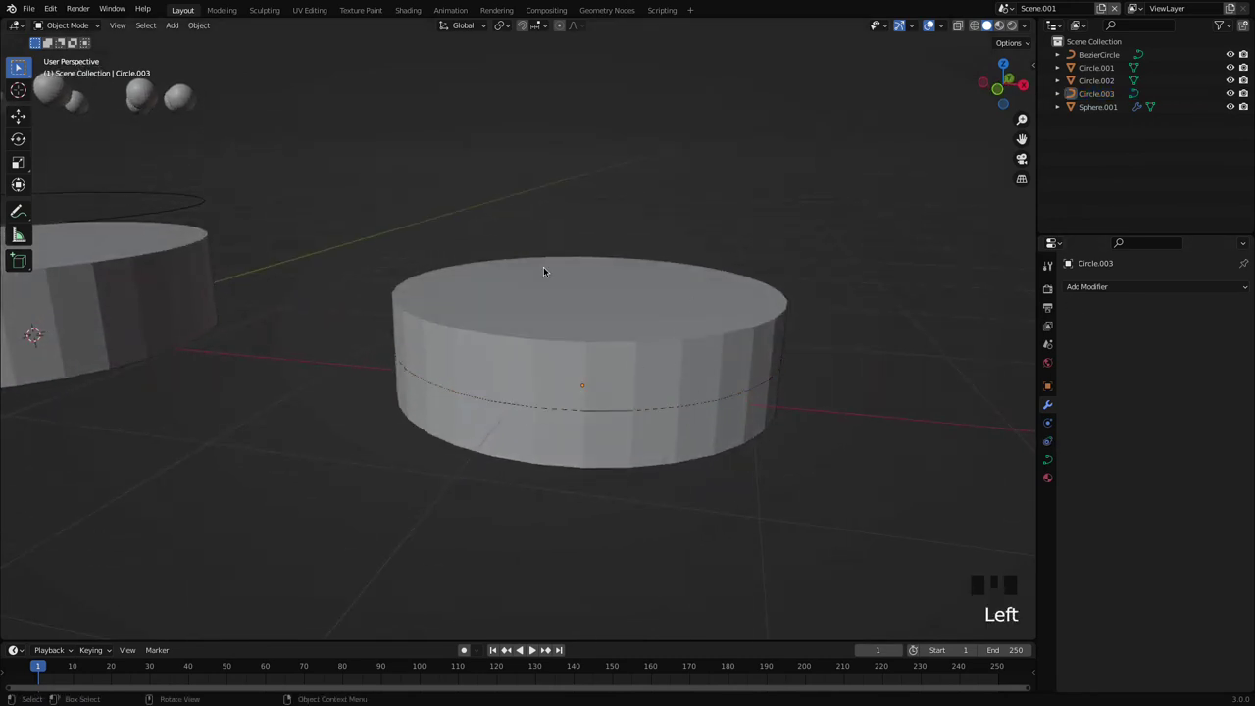
- Add a cube, shrink it twice, and raise it just above the copied coin
key("shift+a")
mouse_move(537, 265)
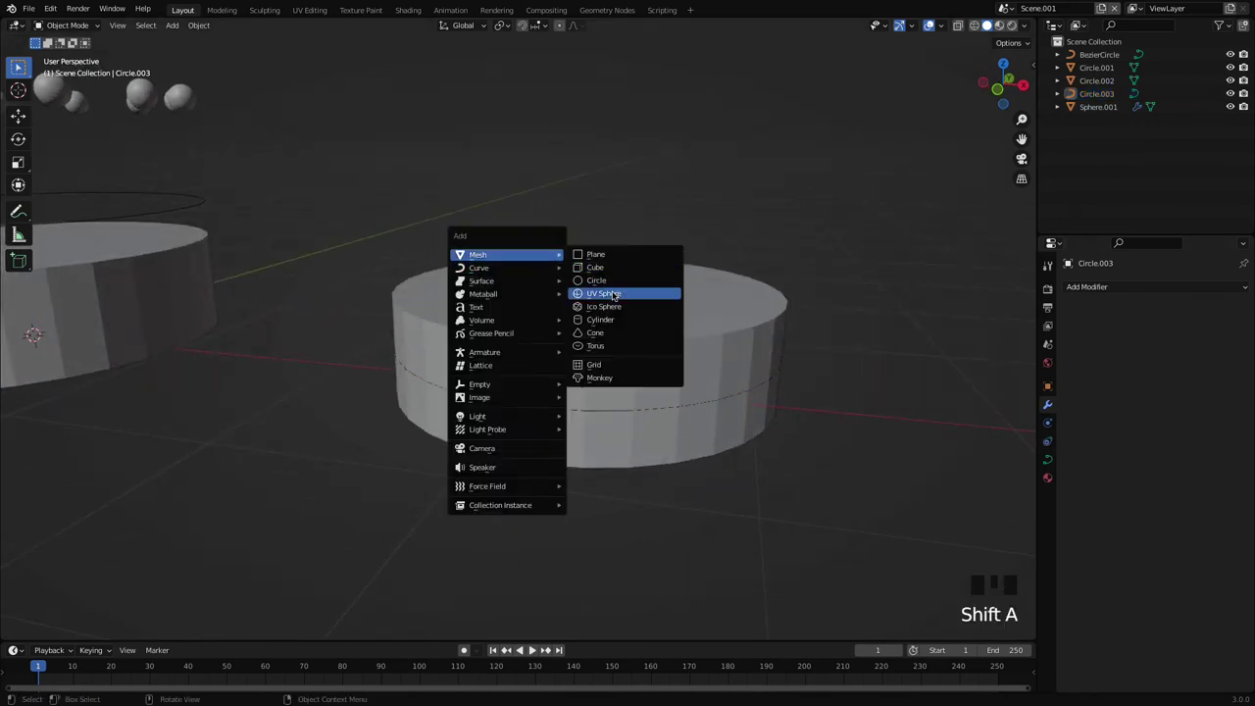
left_click(615, 279)
key("s")
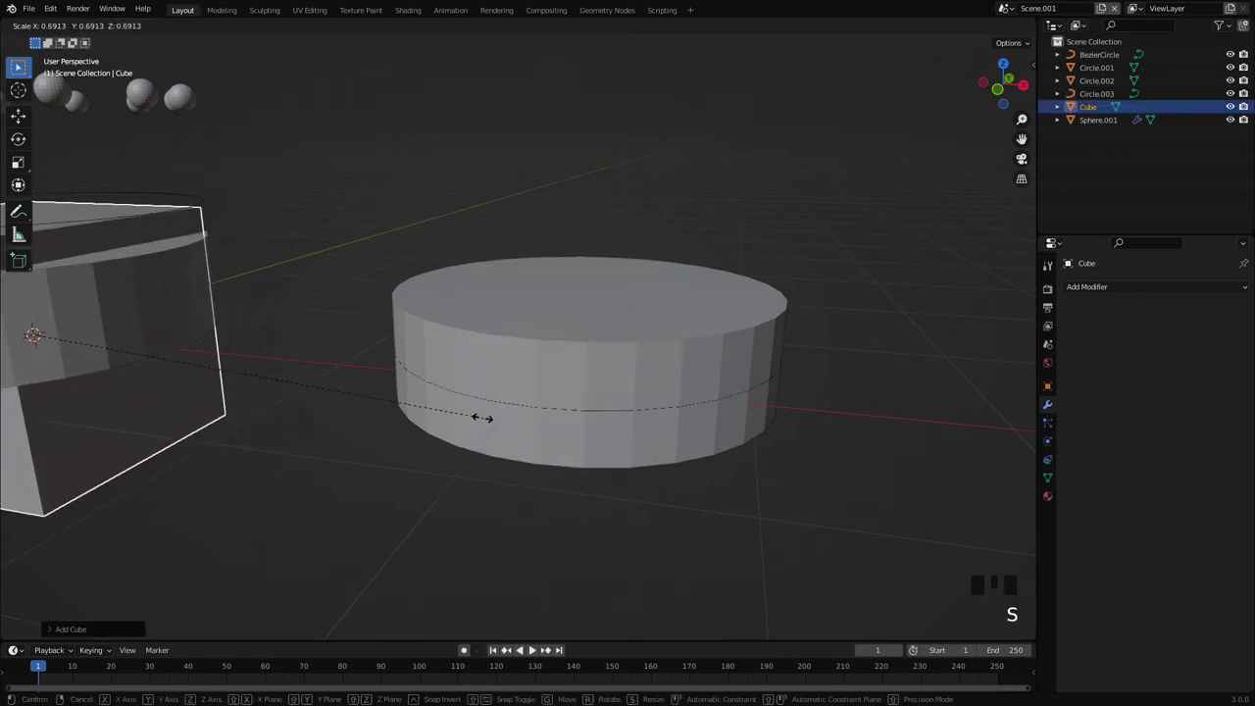
left_click(167, 372)
key("g")
left_click(750, 276)
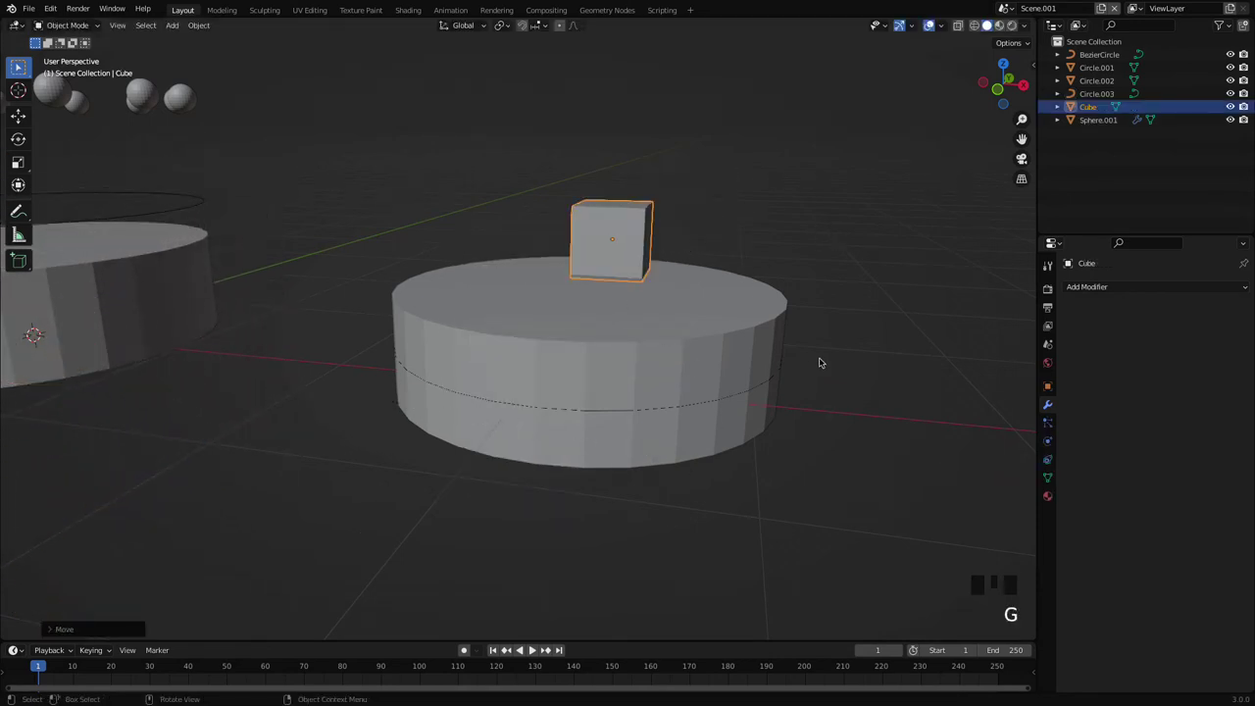
key("s")
left_click(649, 294)
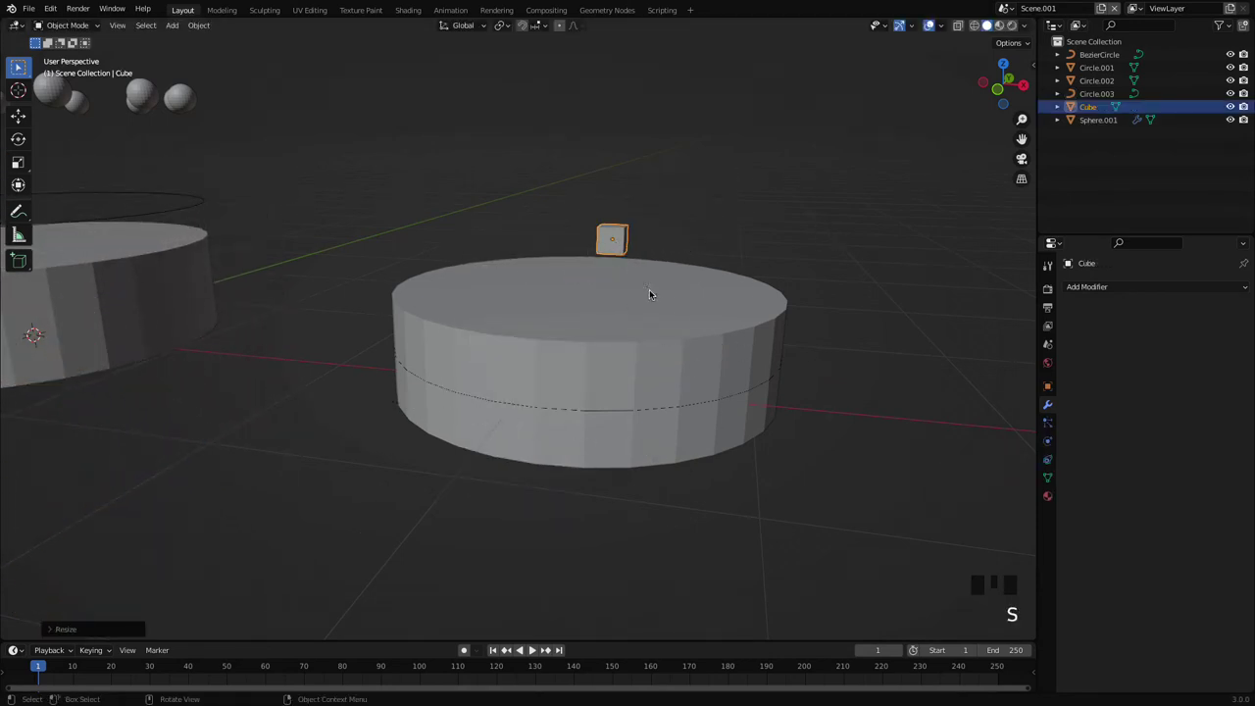
left_click(1131, 287)
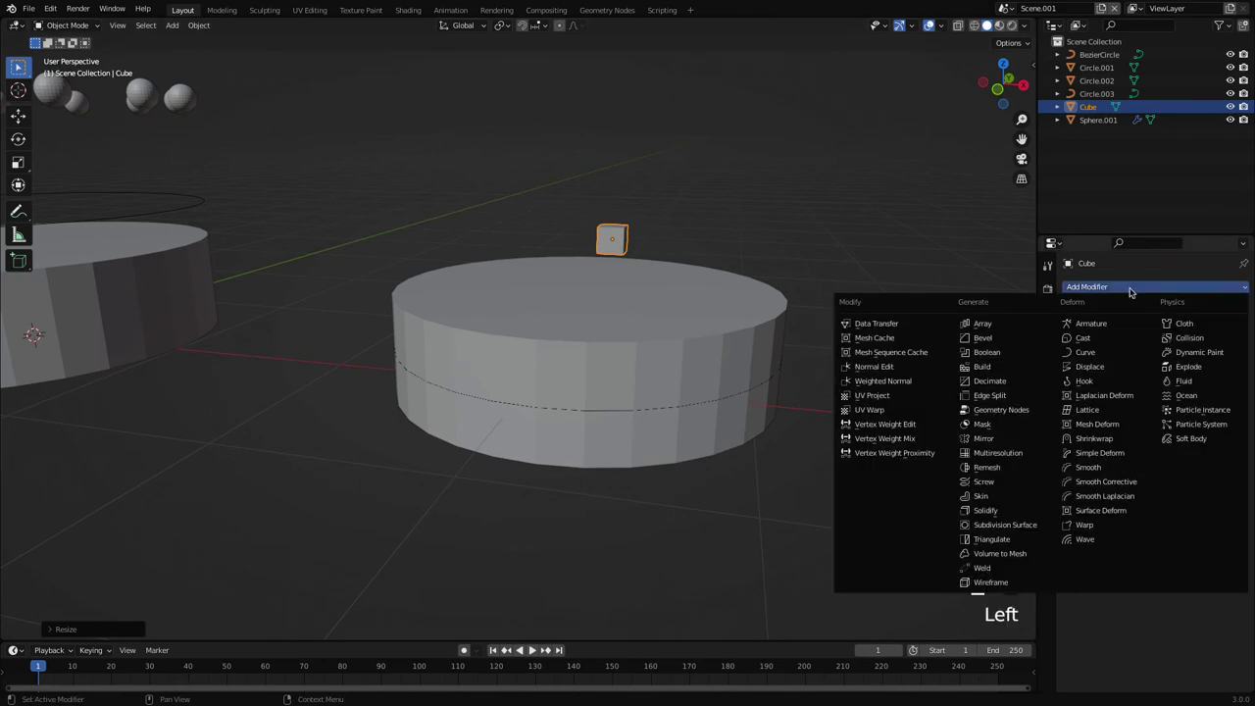
- Give the cube an Array modifier with count 5 and X offset 2.9
left_click(1007, 331)
left_click_drag(1170, 344, 1205, 344)
left_click_drag(1162, 383, 1250, 383)
left_click_drag(1086, 286, 1103, 360)
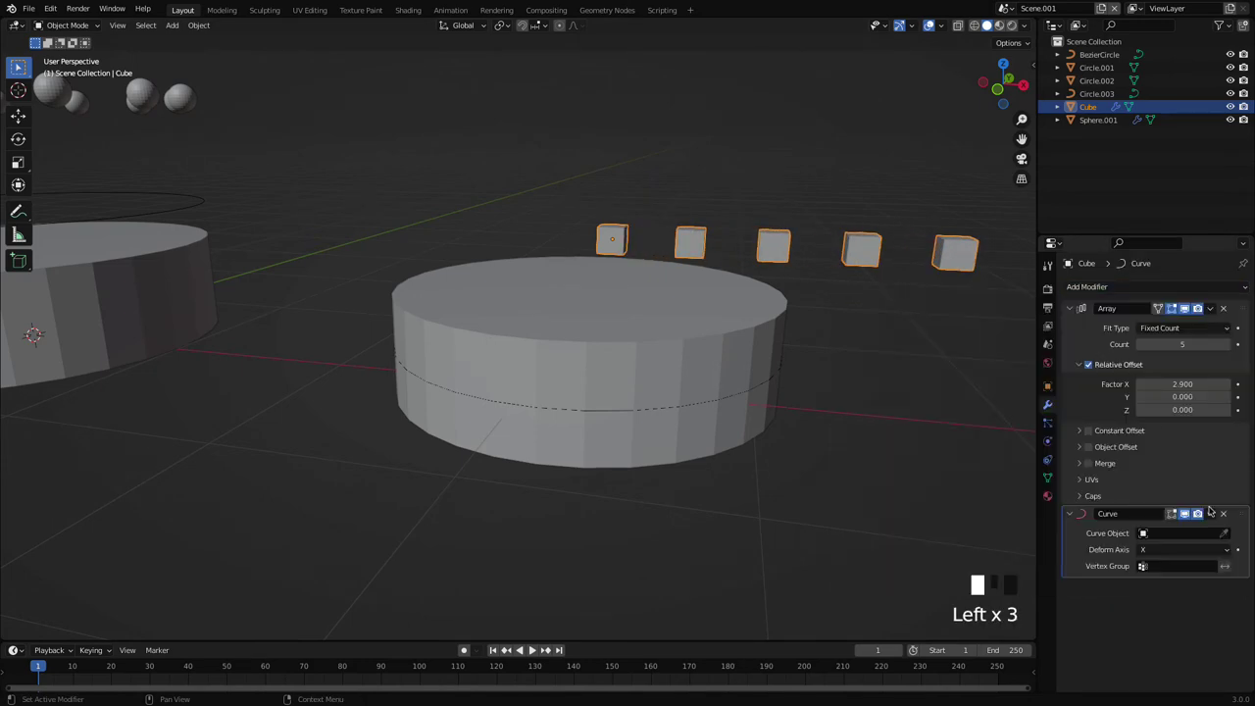
- Enlarge the Circle.003 ring slightly and set it as the cube's Curve modifier object
left_click(1223, 534)
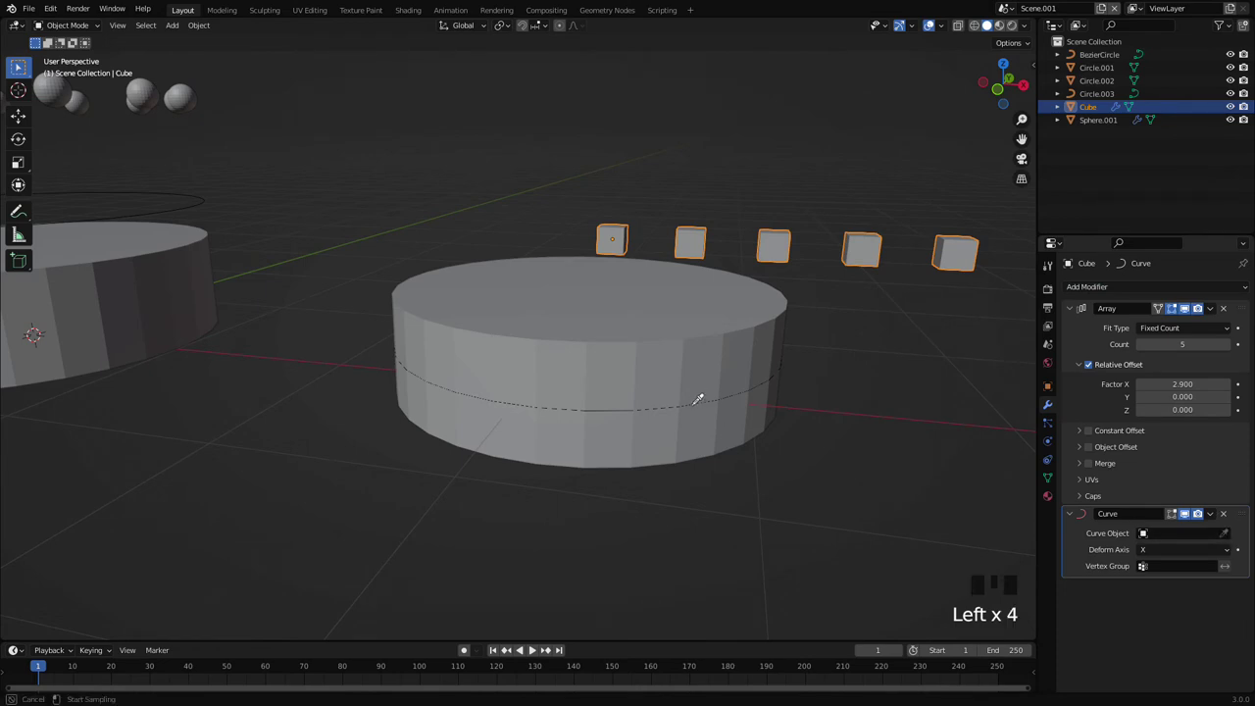
left_click(698, 399)
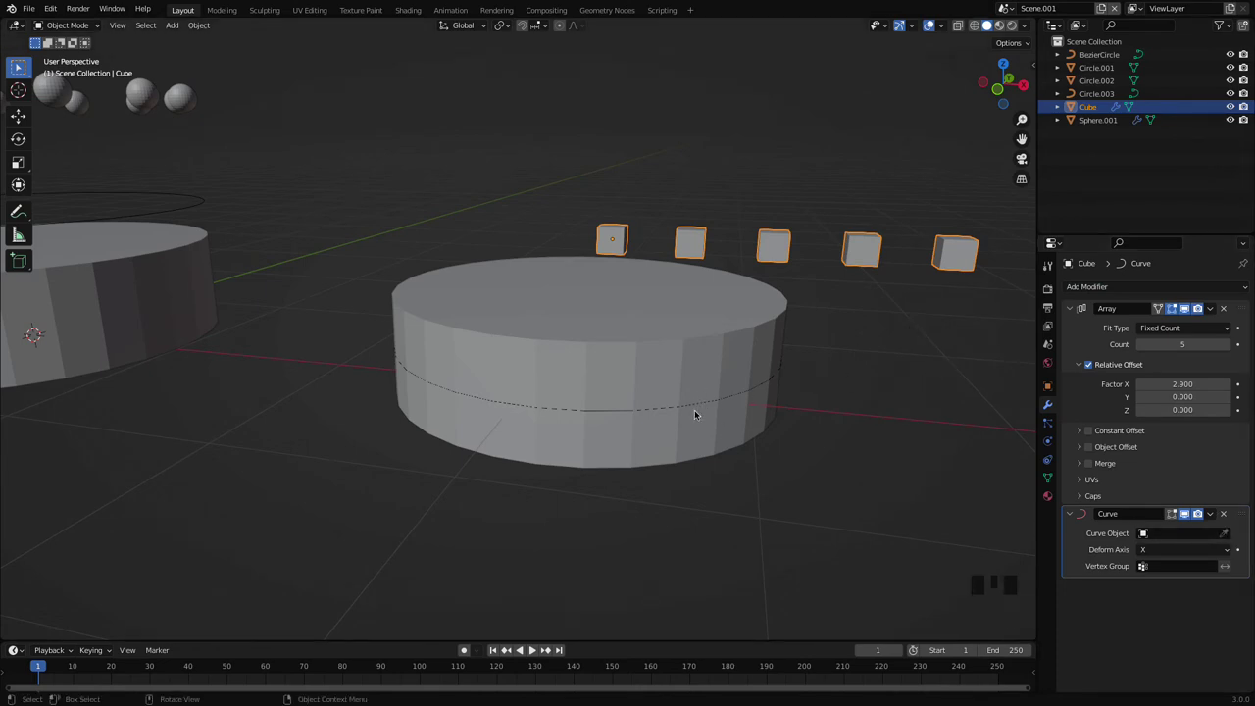
left_click(692, 413)
left_click(689, 409)
key("s")
left_click(692, 409)
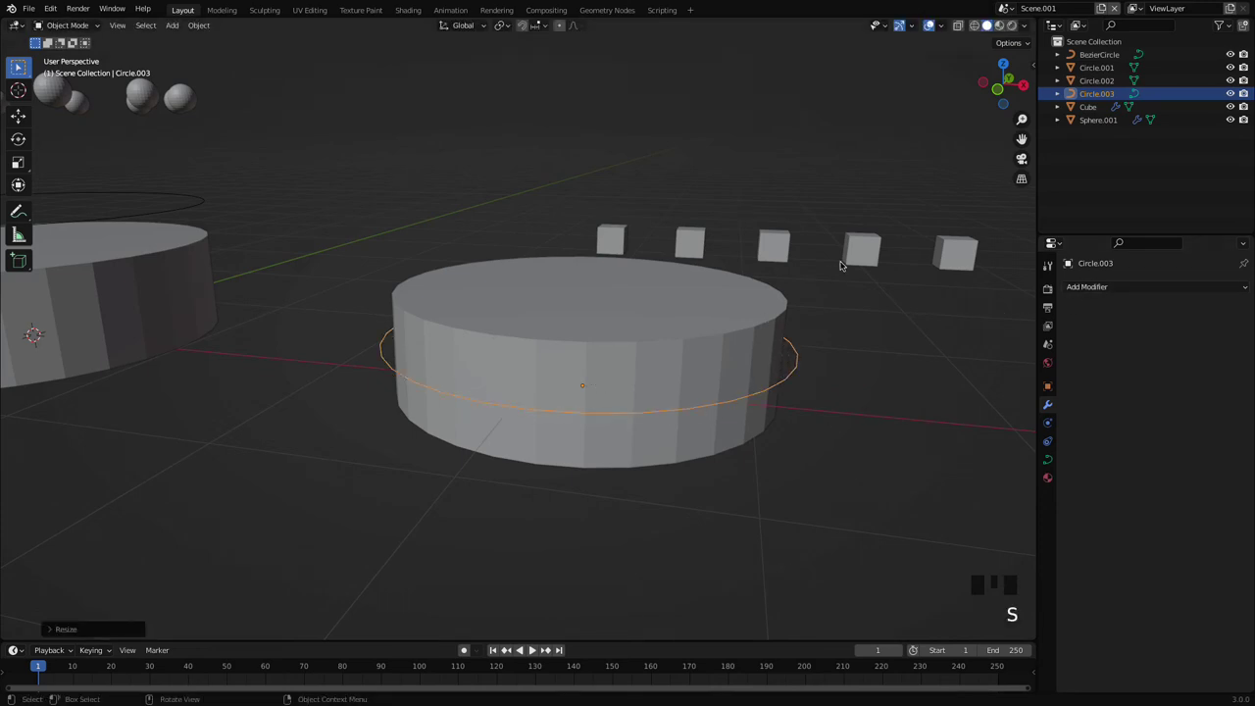
left_click(774, 247)
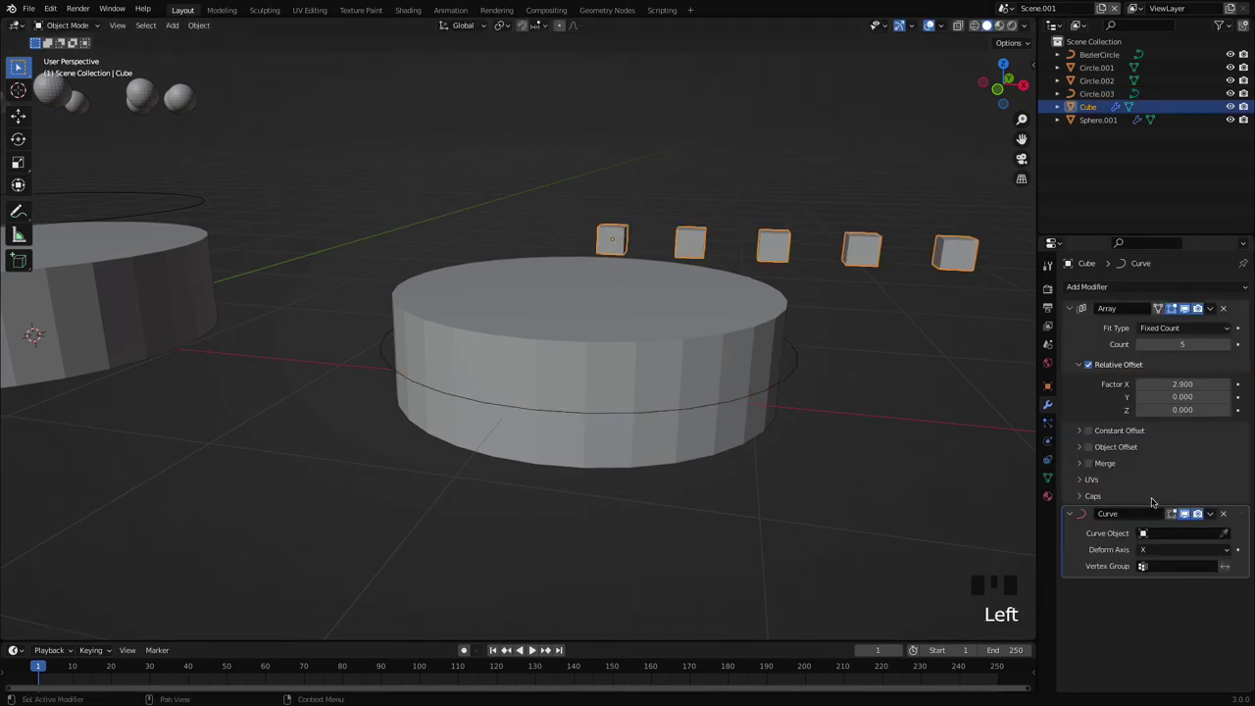
left_click(1224, 532)
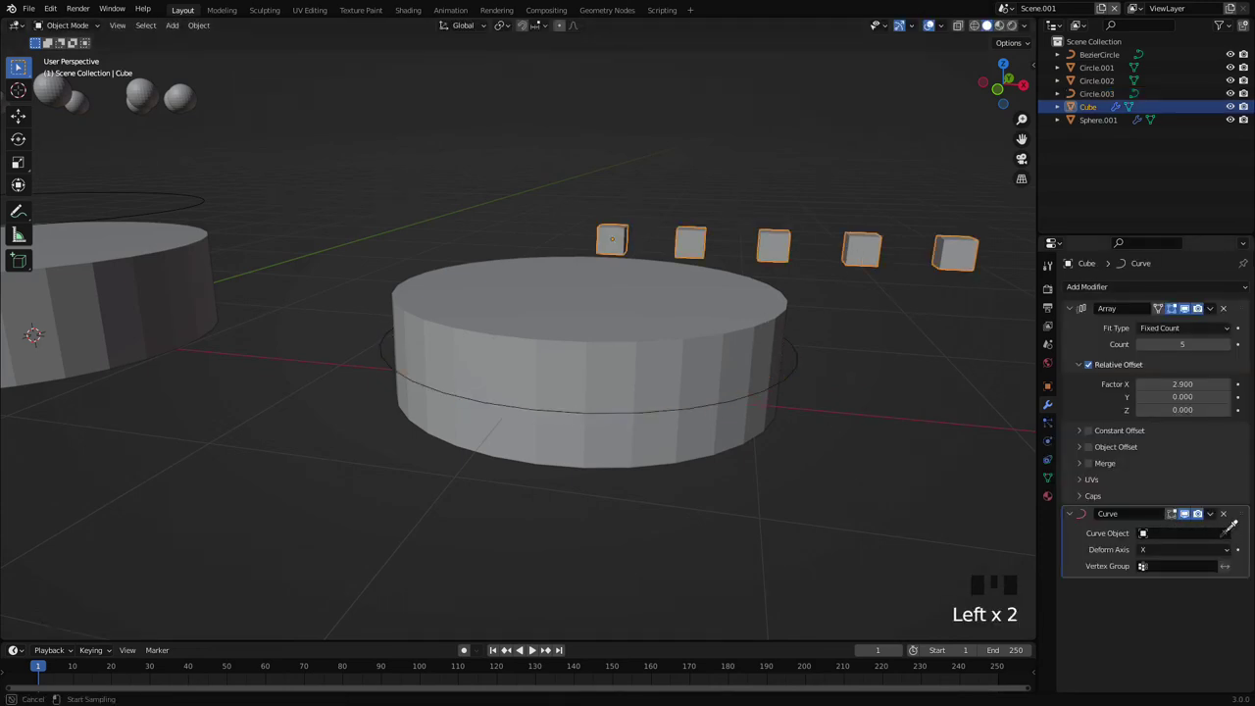
left_click(710, 396)
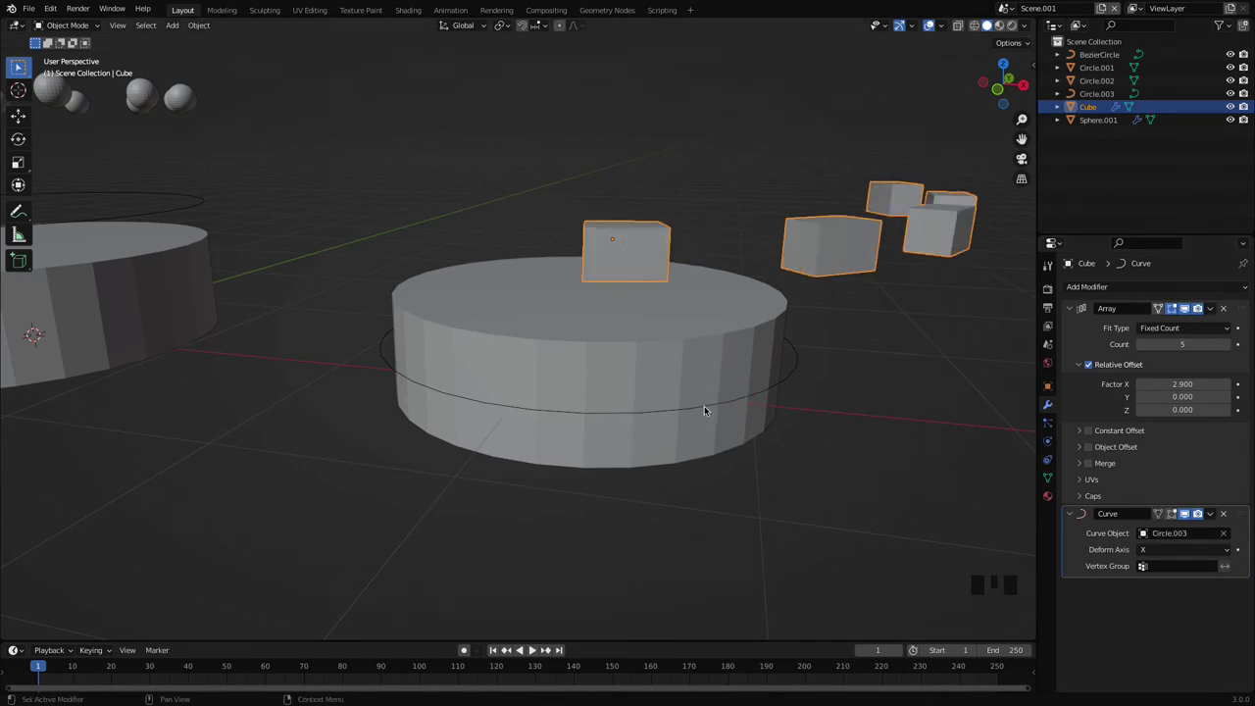
- In top view, move the five-cube array onto the copied coin's rim along Circle.003
mouse_move(803, 457)
middle_mouse_down()
mouse_move(744, 540)
mouse_move(740, 448)
mouse_move(822, 466)
middle_mouse_up()
key("grave")
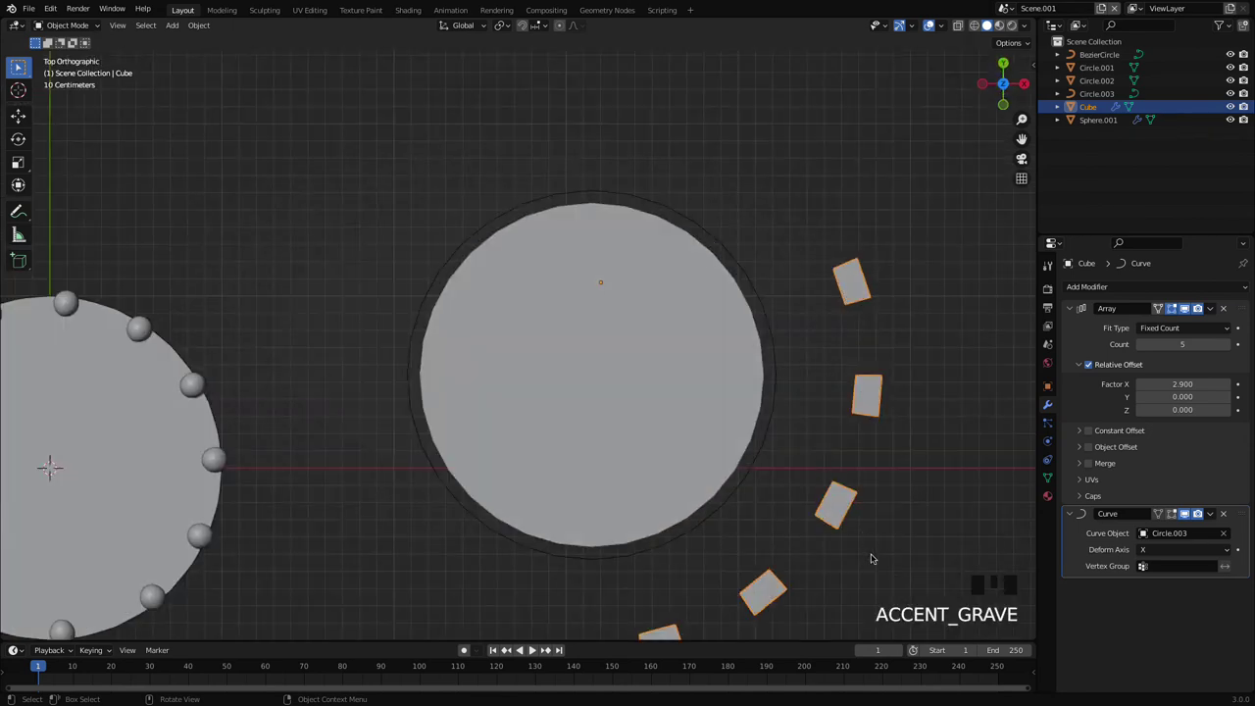
middle_click_drag(768, 468, 745, 389, "shift")
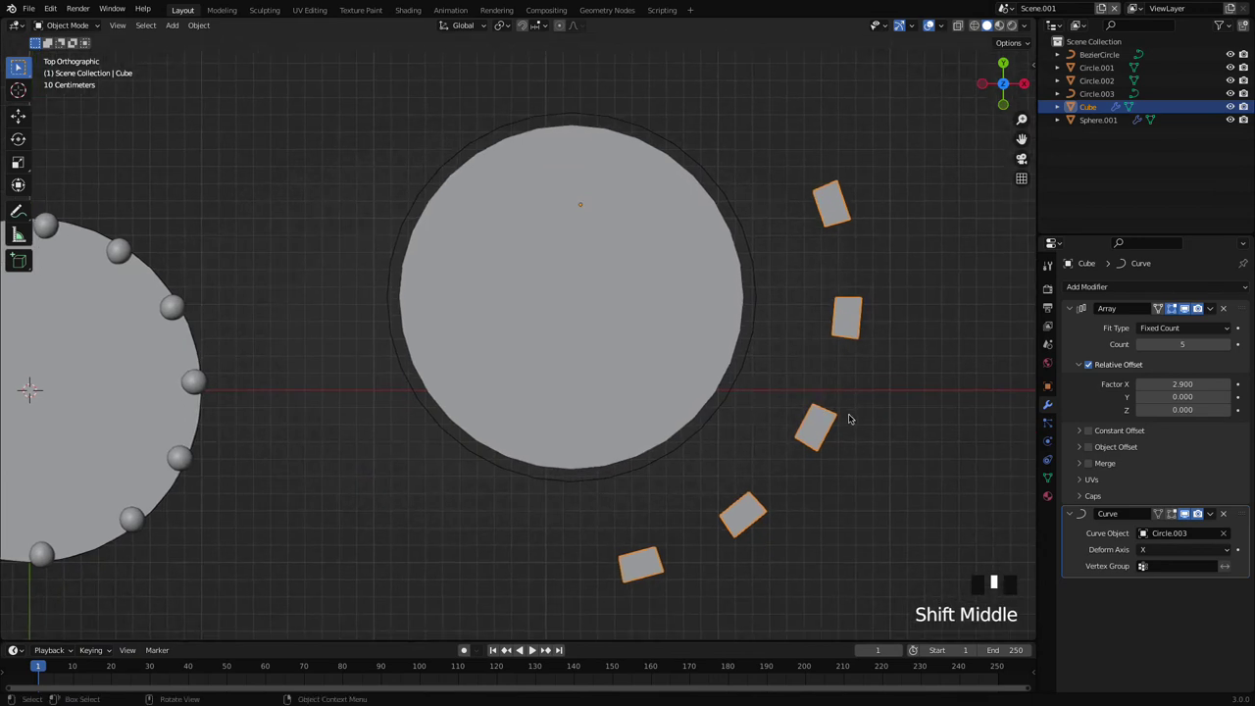
key("g")
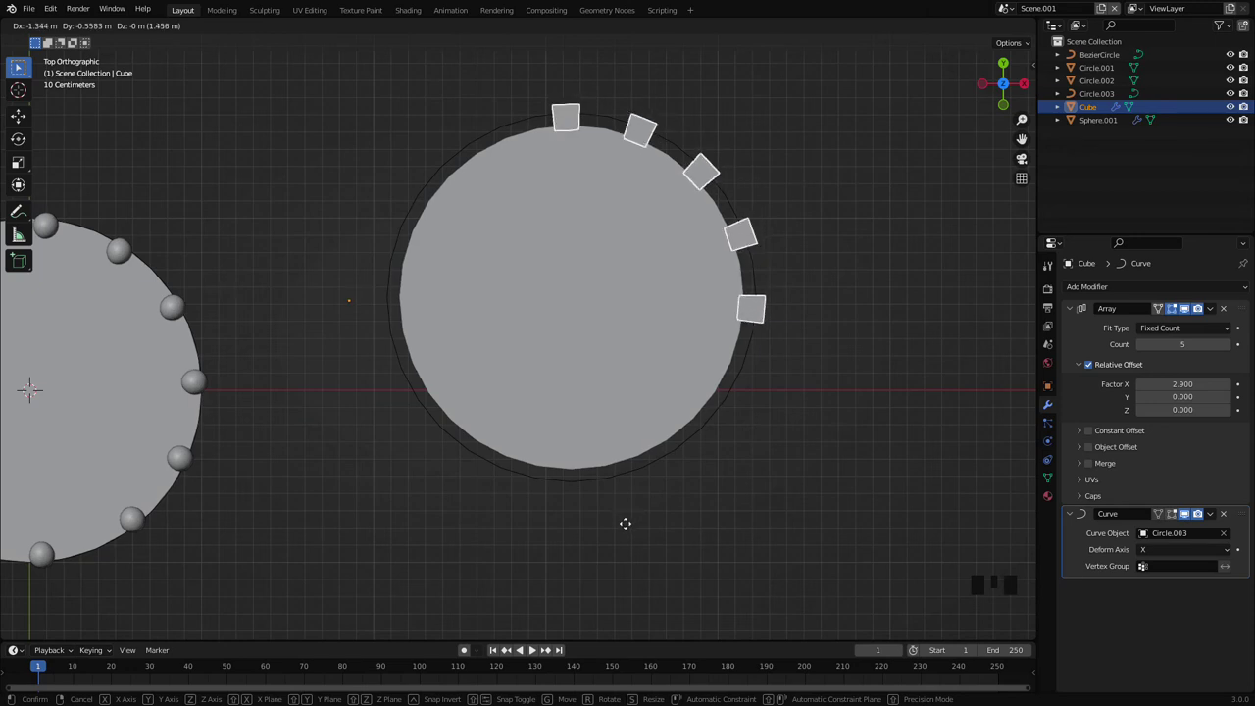
left_click(626, 522)
left_click(804, 507)
middle_click_drag(804, 507, 781, 307)
scroll(814, 353, "down", 3)
scroll(813, 372, "down", 4)
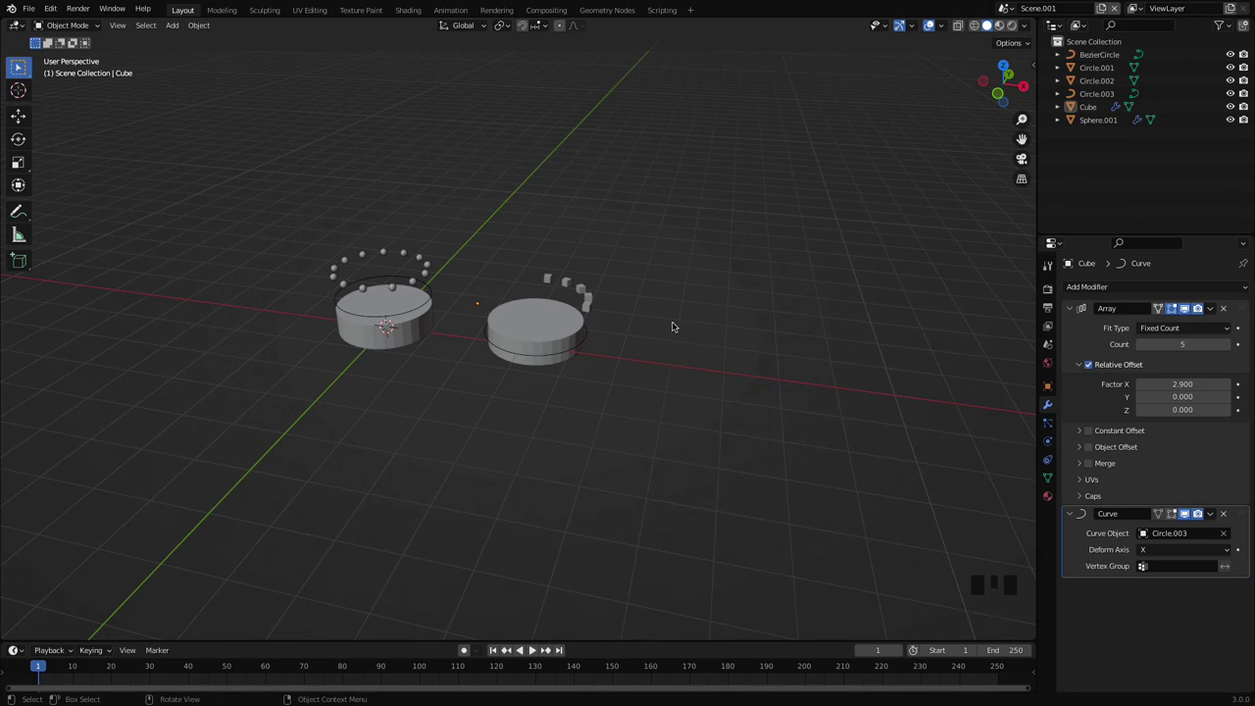
- Add a NURBS path and place it to the right of the coins
key("shift+a")
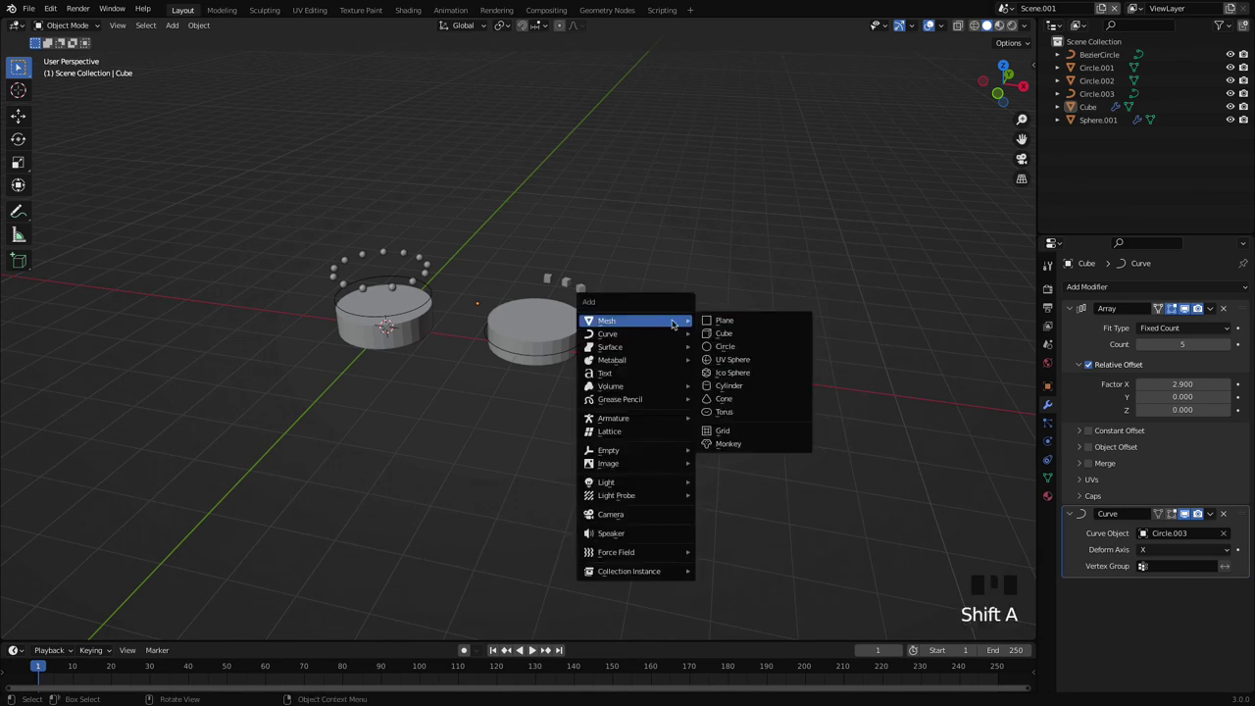
mouse_move(657, 335)
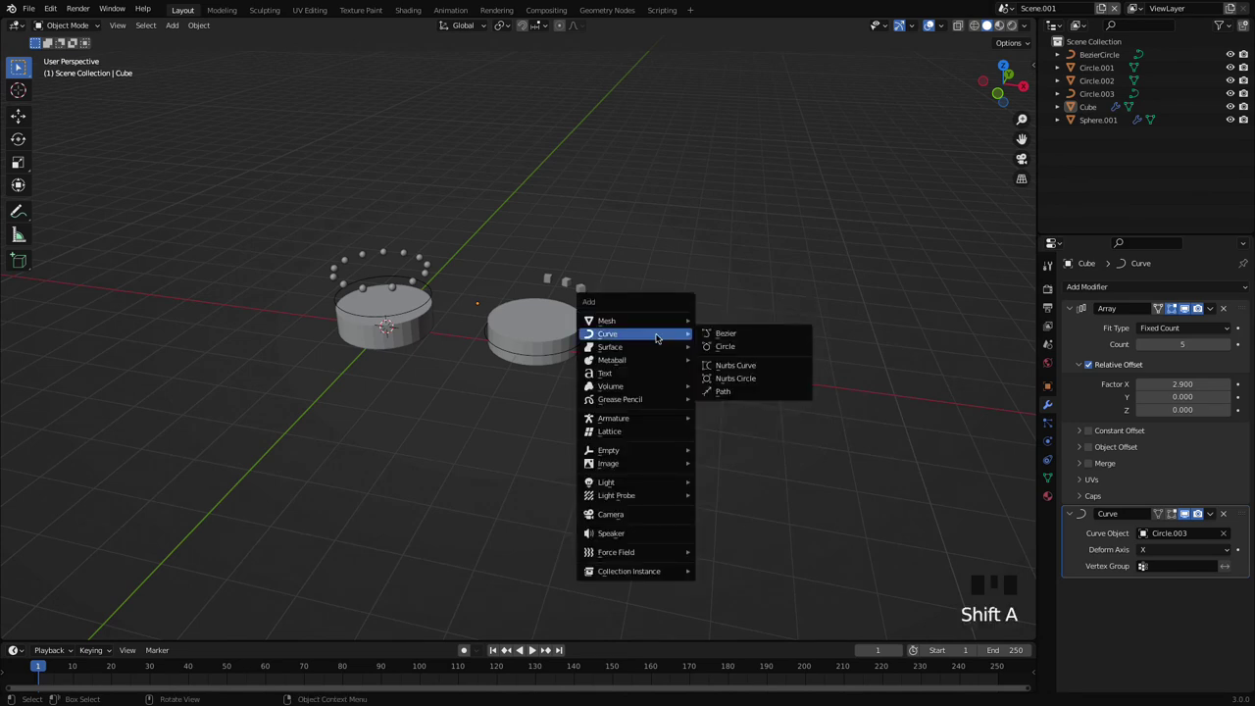
left_click(755, 392)
key("Tab")
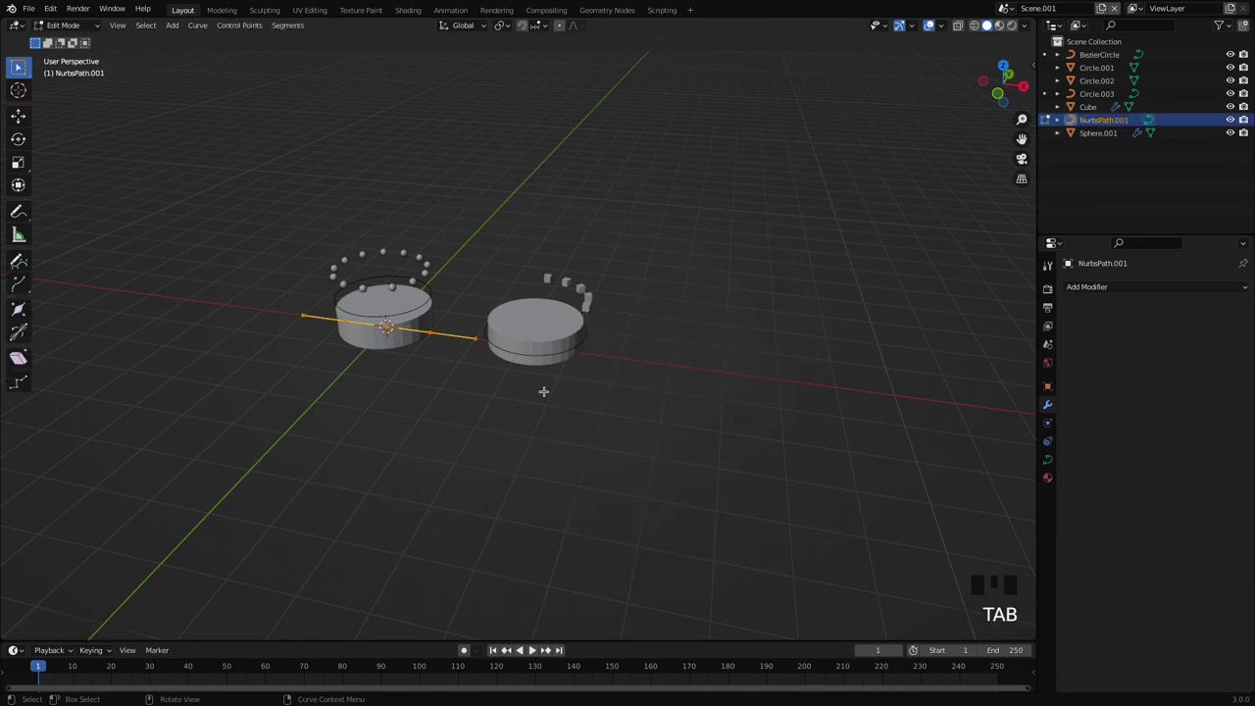
key("g")
left_click(840, 431)
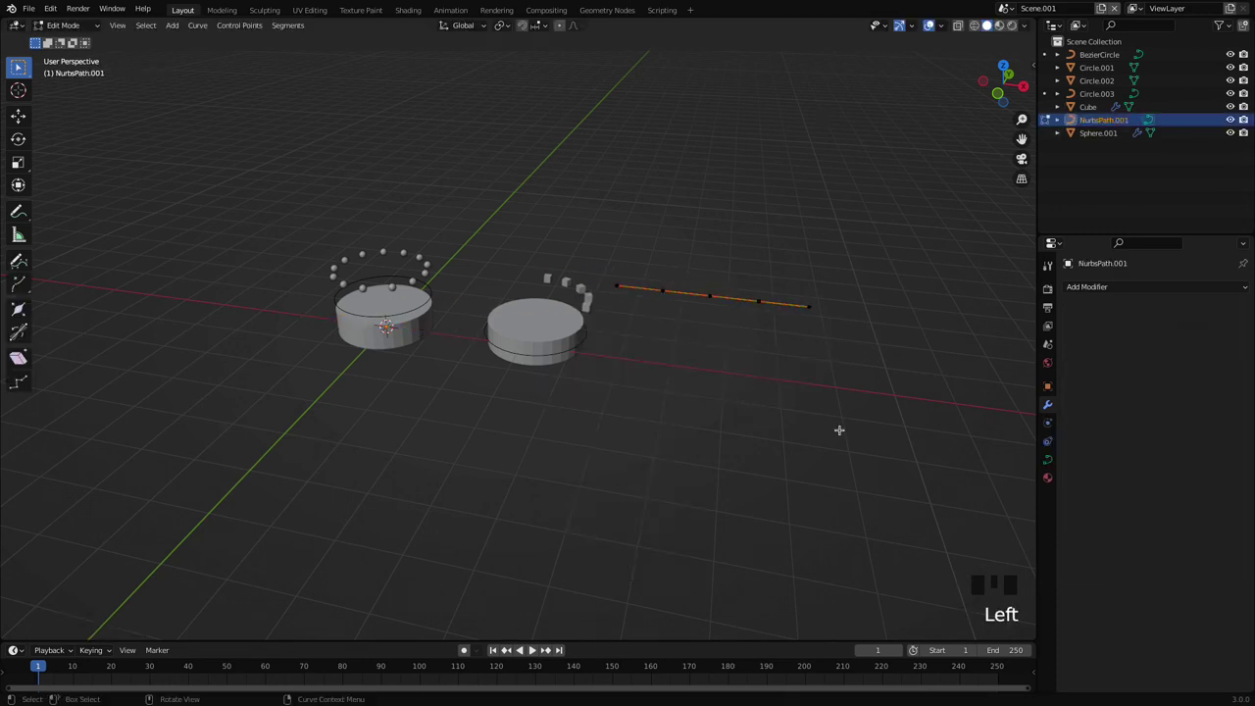
- In top view, pull one path control point down into a V and raise another
key("grave")
scroll(855, 194, "up", 3)
middle_click_drag(855, 194, 658, 141, "shift")
left_click(681, 178)
key("g")
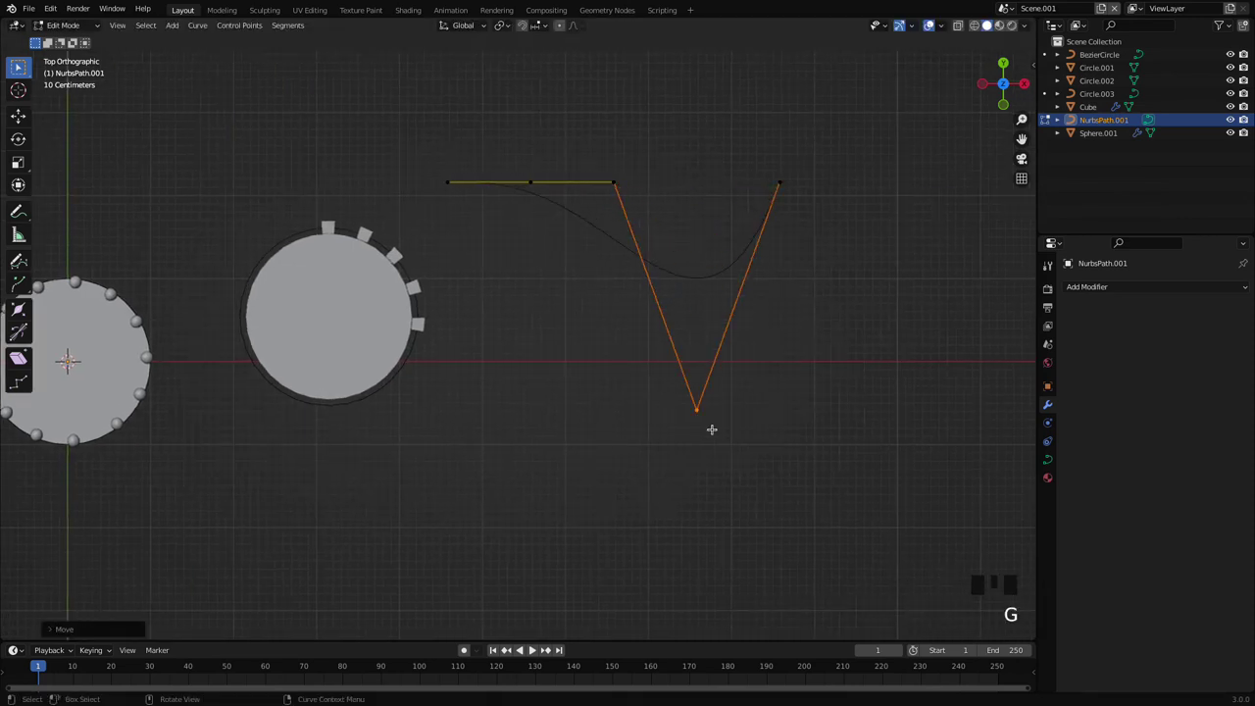
left_click(700, 409)
left_click(520, 159)
key("g")
left_click(588, 112)
- Lower the path's left end point and move the right end point up and right
left_click(443, 177)
key("g")
left_click(521, 552)
left_click(780, 169)
key("g")
left_click(1016, 324)
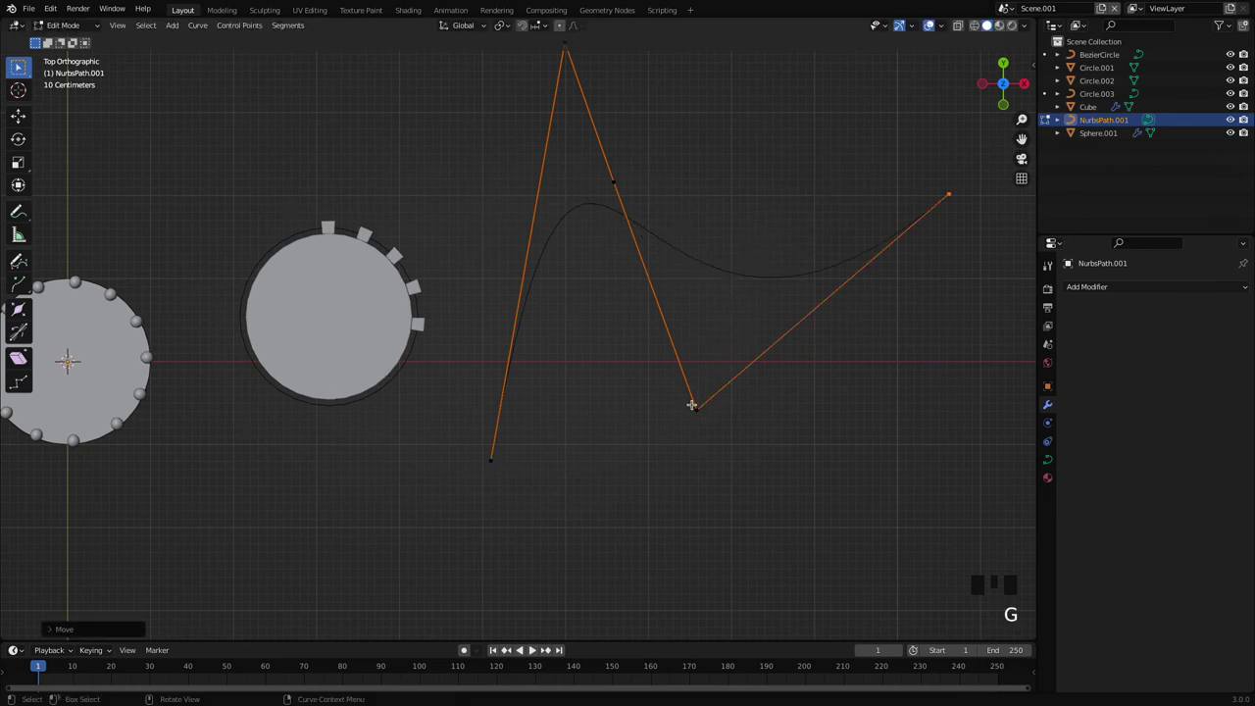
- Extrude three more points from the path's right end to lengthen the wave
middle_click_drag(942, 337, 684, 328, "shift")
scroll(659, 313, "down", 1)
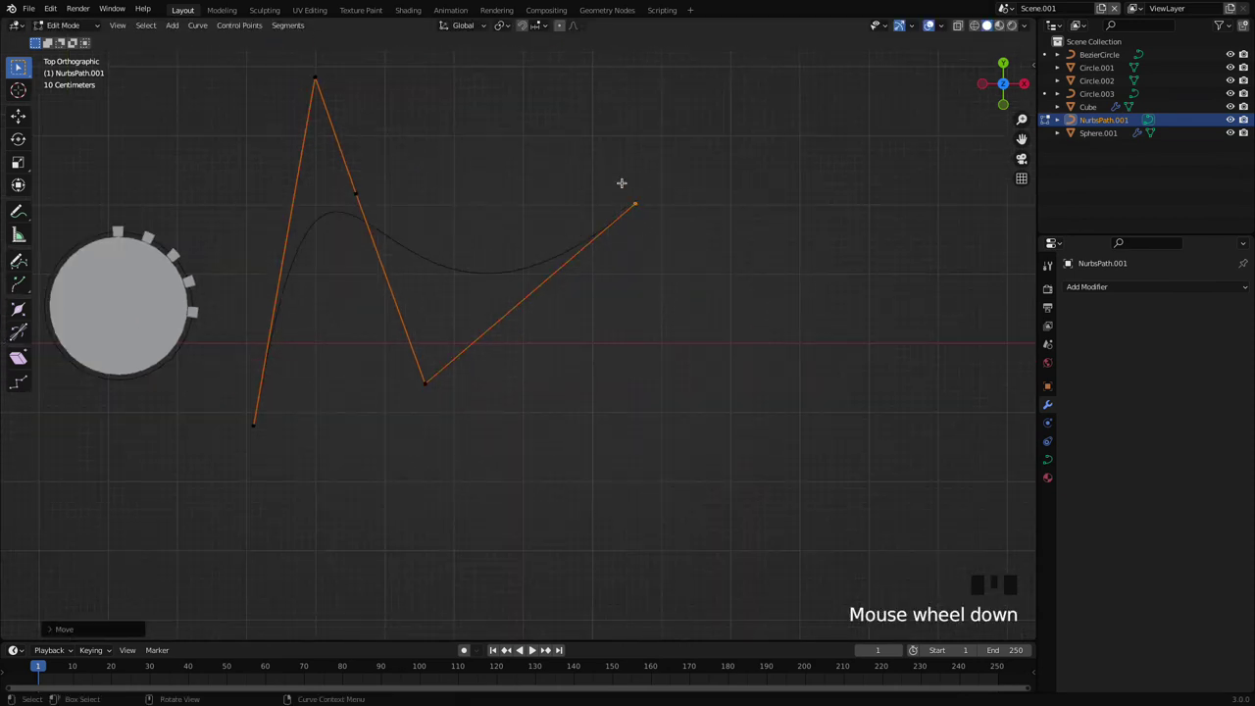
left_click_drag(622, 181, 669, 257)
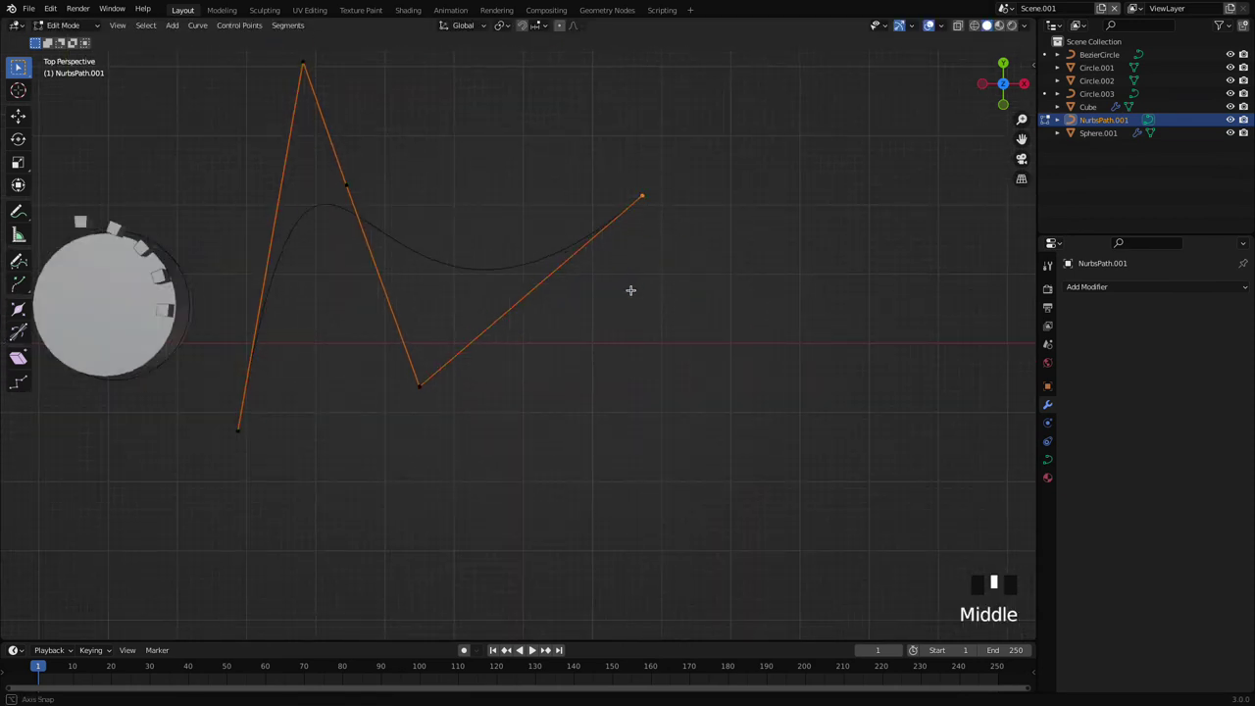
middle_click_drag(631, 291, 583, 199)
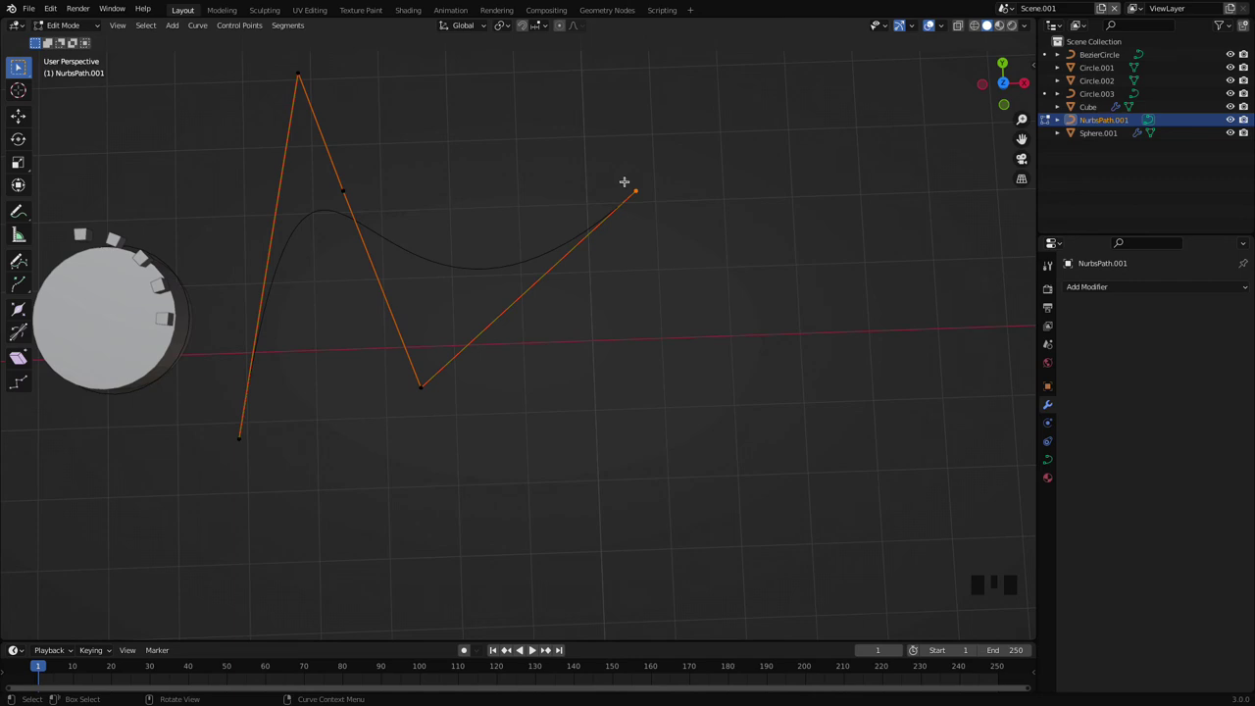
key("e")
left_click(750, 250)
key("e")
left_click(631, 504)
key("e")
left_click(900, 519)
key("Tab")
- Retarget the cube's Curve modifier from Circle.003 to NurbsPath.001
scroll(764, 323, "down", 2)
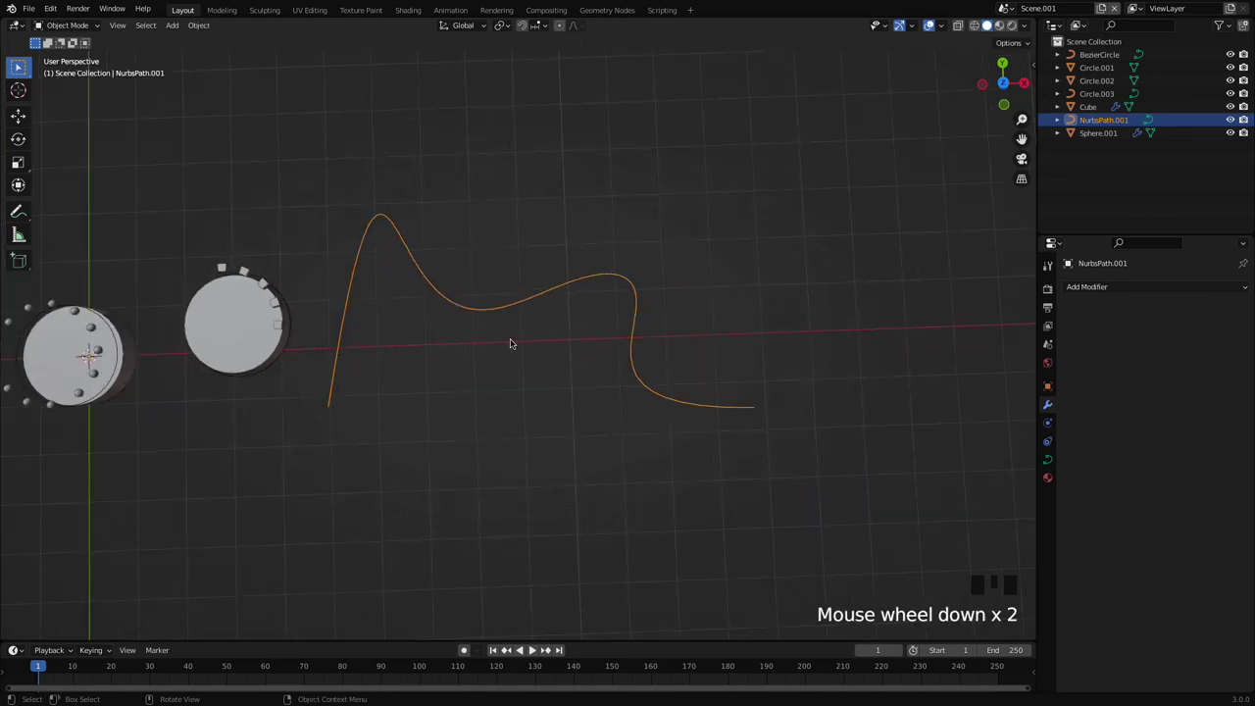
middle_click_drag(496, 343, 465, 257)
left_click(641, 218)
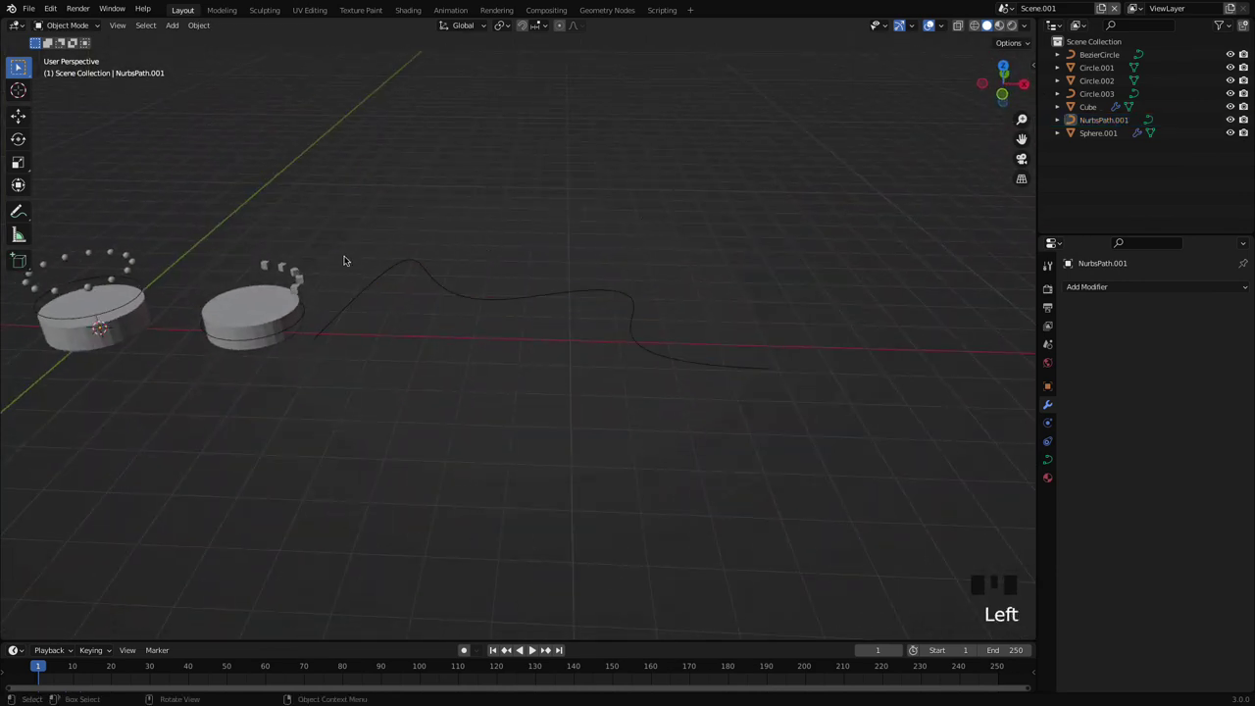
left_click(292, 273)
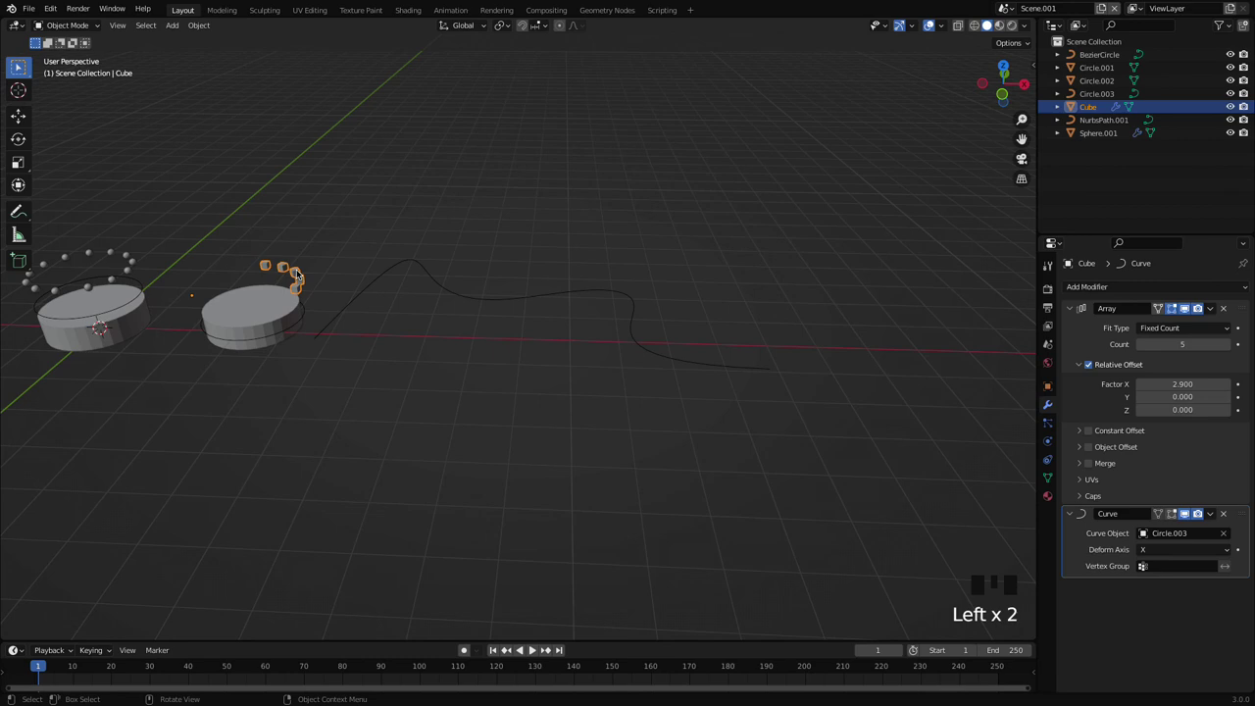
left_click(1224, 535)
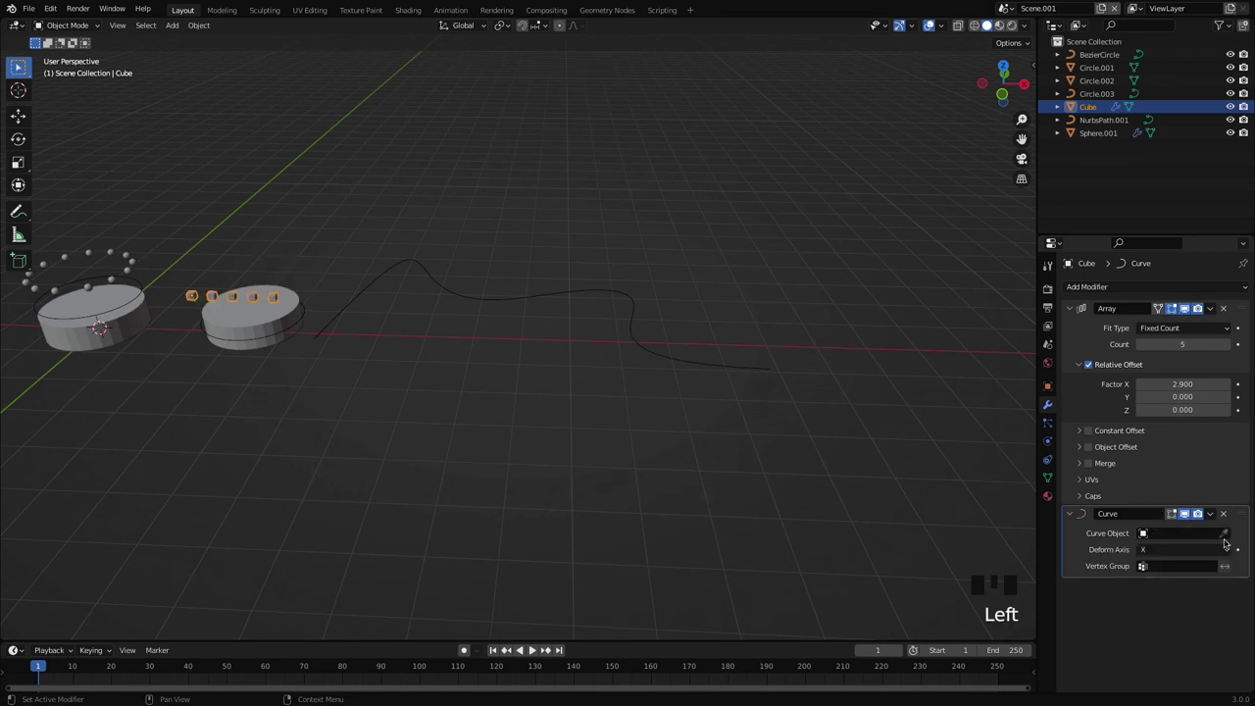
left_click(1223, 534)
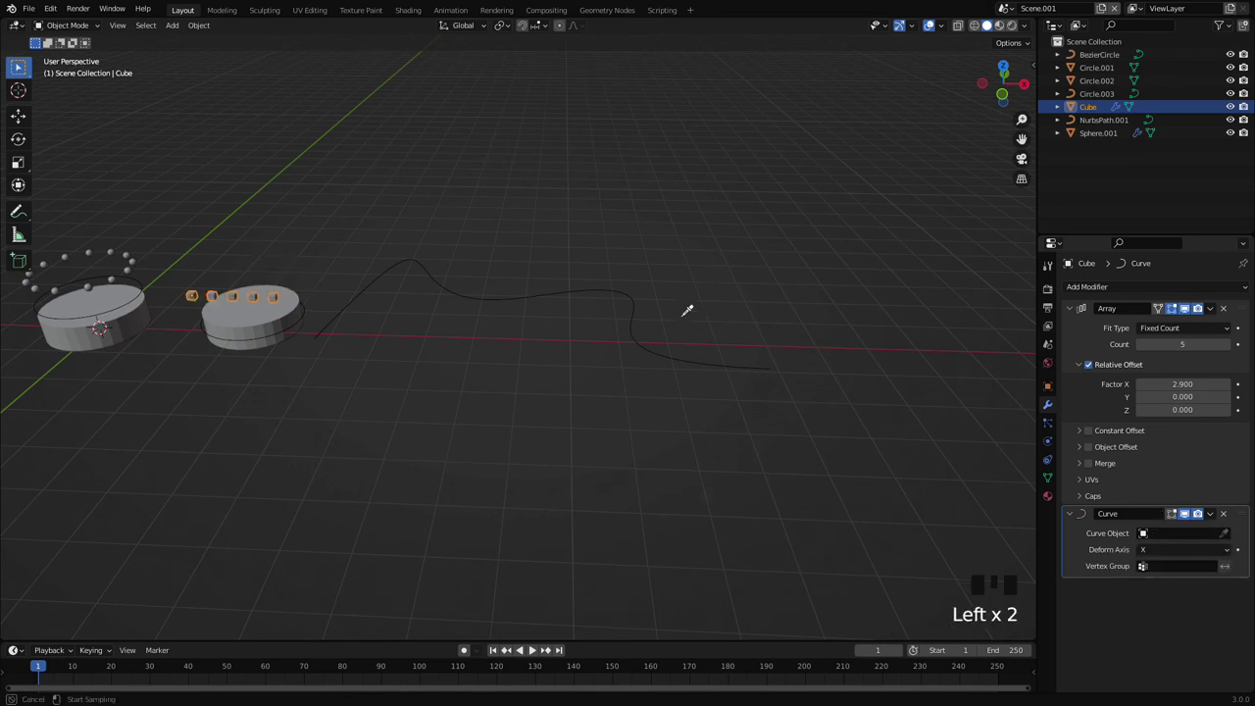
left_click(628, 297)
- Set the cube array to 14 copies with a relative X offset of 5.9
middle_click_drag(546, 278, 532, 317)
left_click_drag(1182, 344, 1147, 344)
left_click_drag(1182, 384, 1241, 383)
middle_click_drag(820, 359, 757, 412)
scroll(792, 269, "down", 2)
scroll(678, 424, "up", 2)
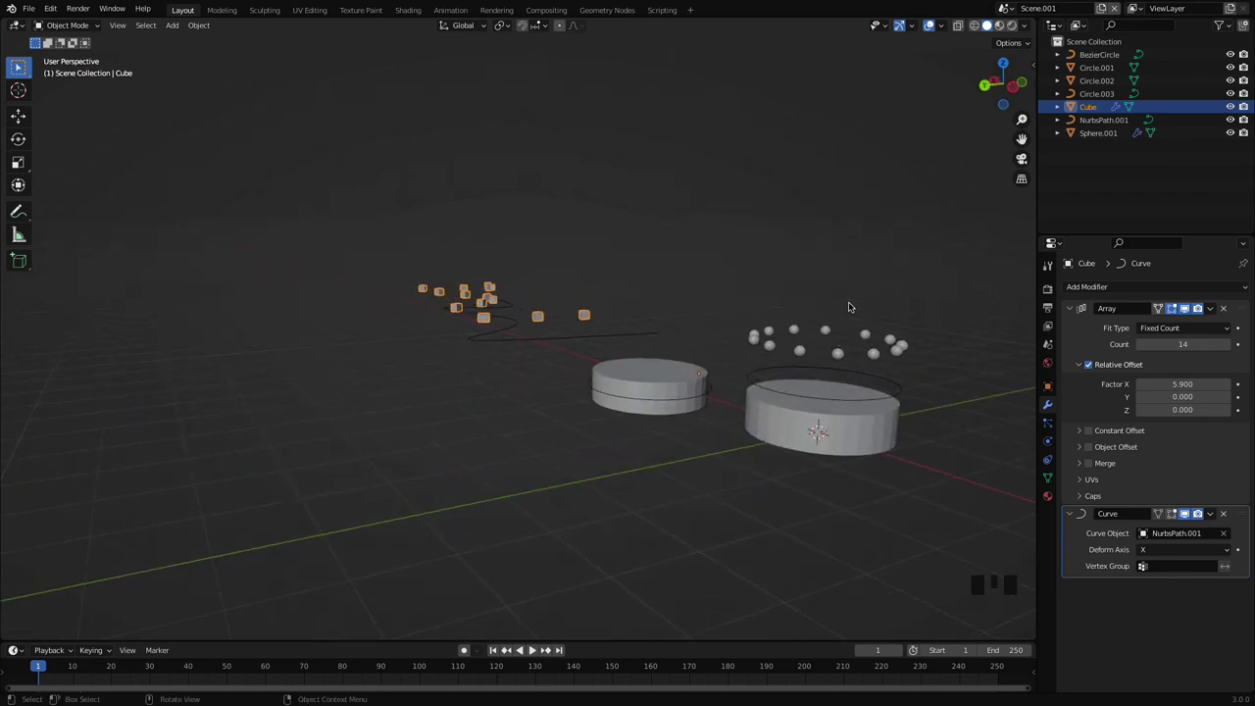